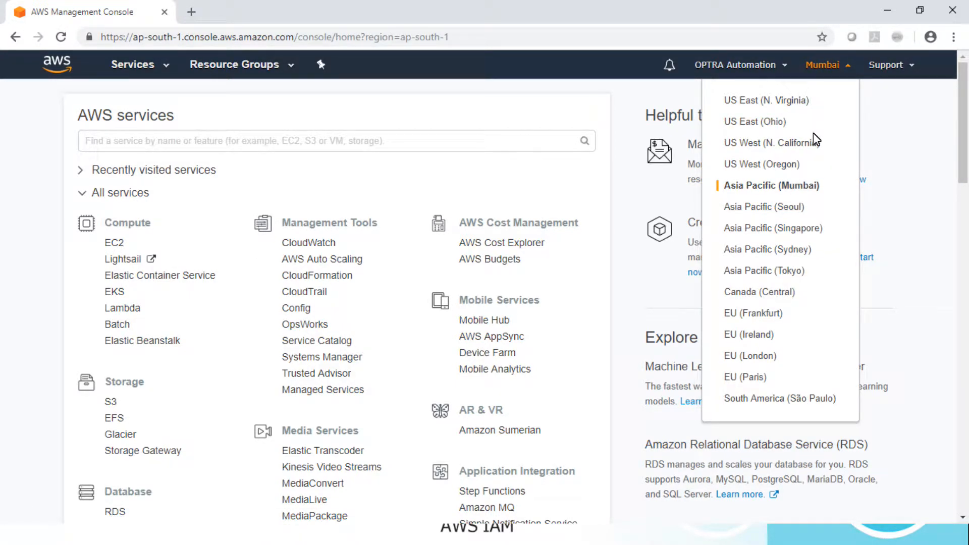
Open the IAM service from the Security, Identity & Compliance section of the AWS services list
{"action": "left_click", "coordinate": [902, 108]}
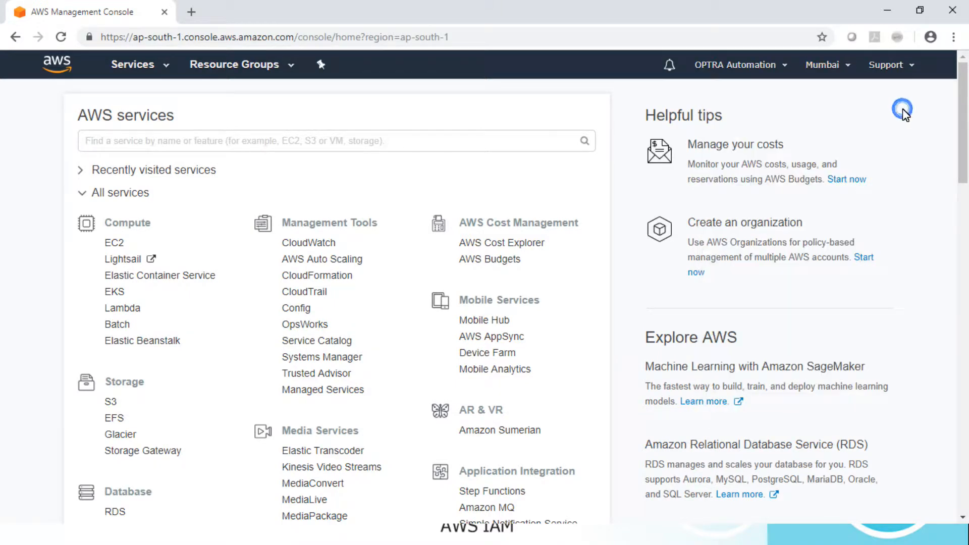
{"action": "left_click", "coordinate": [963, 102]}
{"action": "left_click_drag", "start_coordinate": [965, 103], "coordinate": [967, 261]}
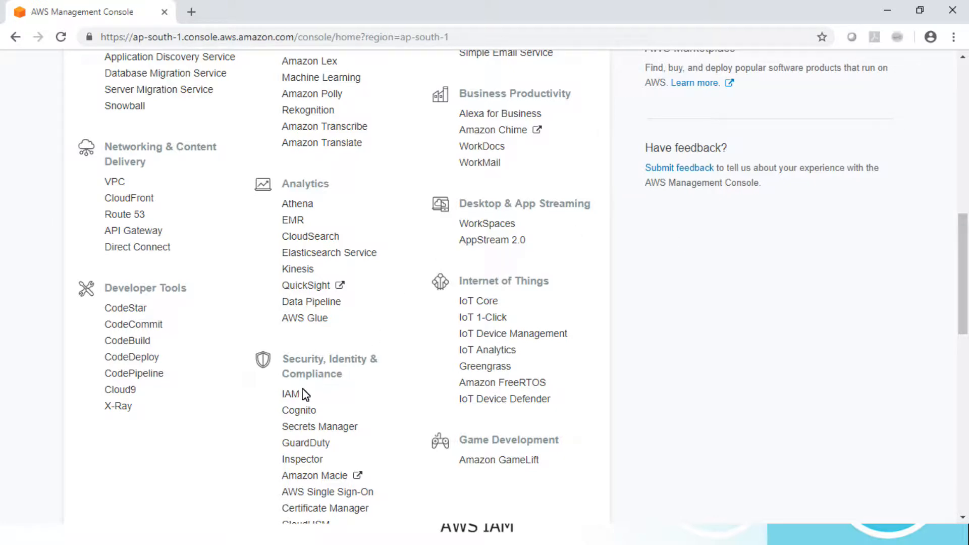
{"action": "left_click", "coordinate": [290, 395]}
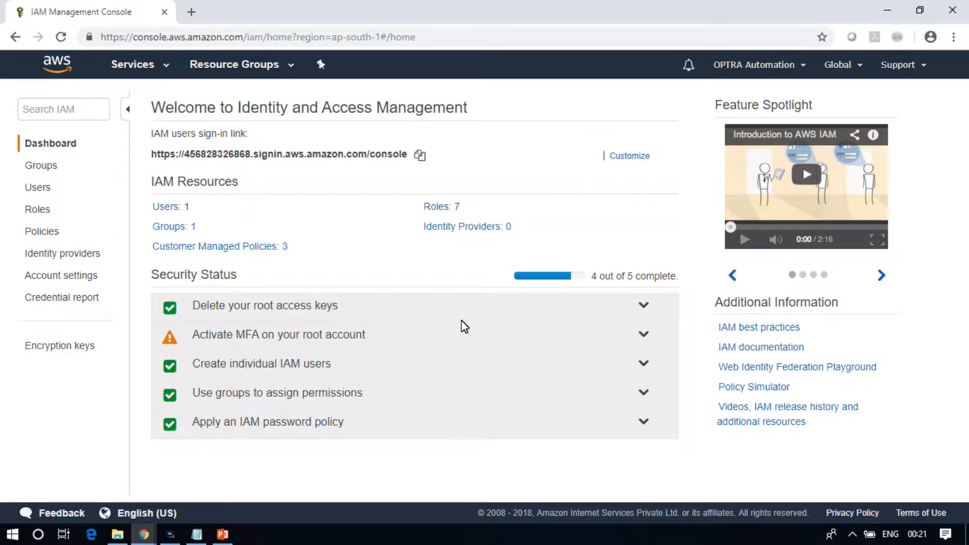
Expand the security status items and open user management from the Create individual IAM users item
{"action": "left_click", "coordinate": [642, 306]}
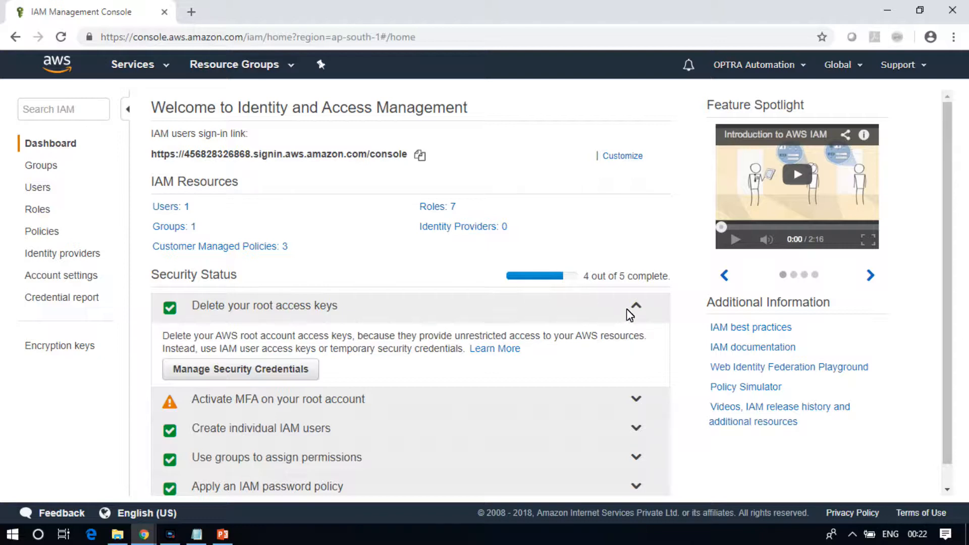
{"action": "left_click", "coordinate": [634, 307]}
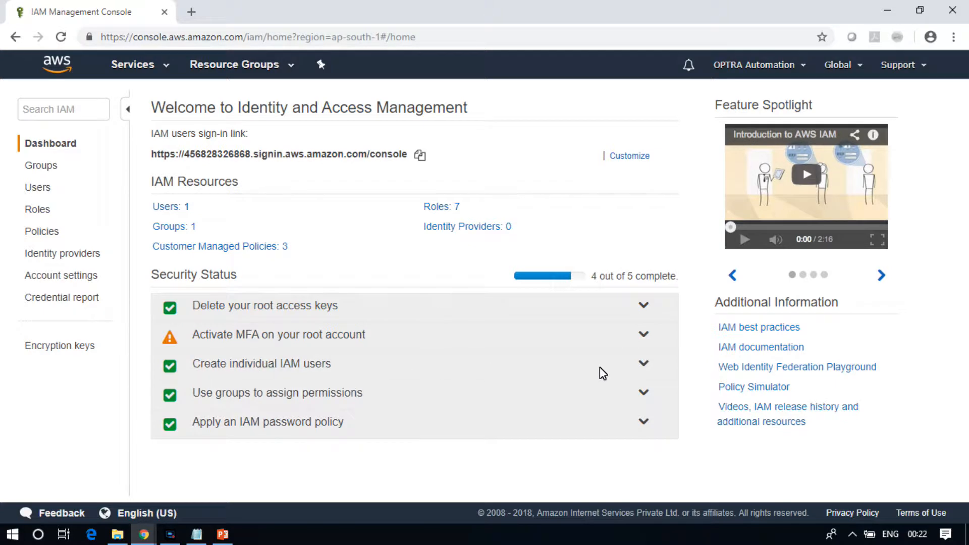
{"action": "left_click", "coordinate": [640, 368]}
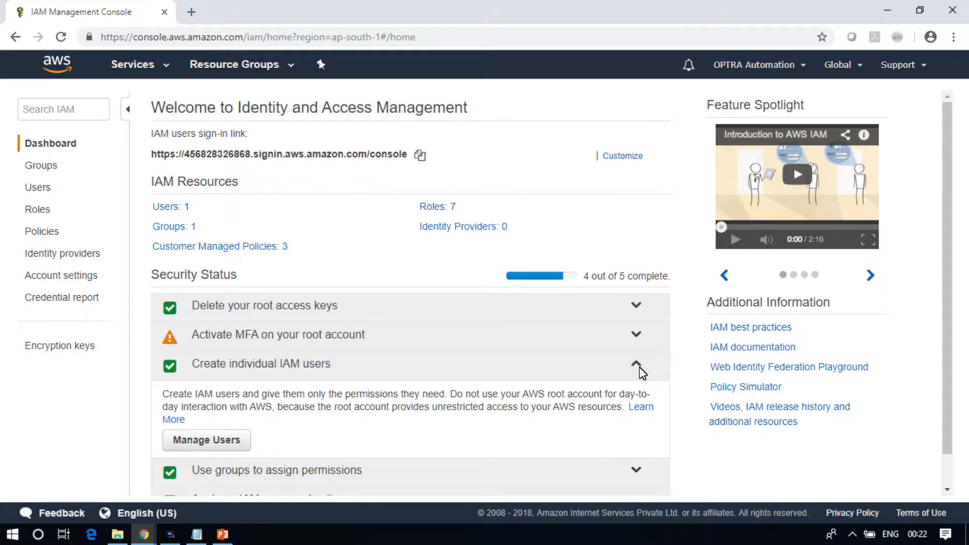
{"action": "left_click_drag", "start_coordinate": [945, 280], "coordinate": [946, 301]}
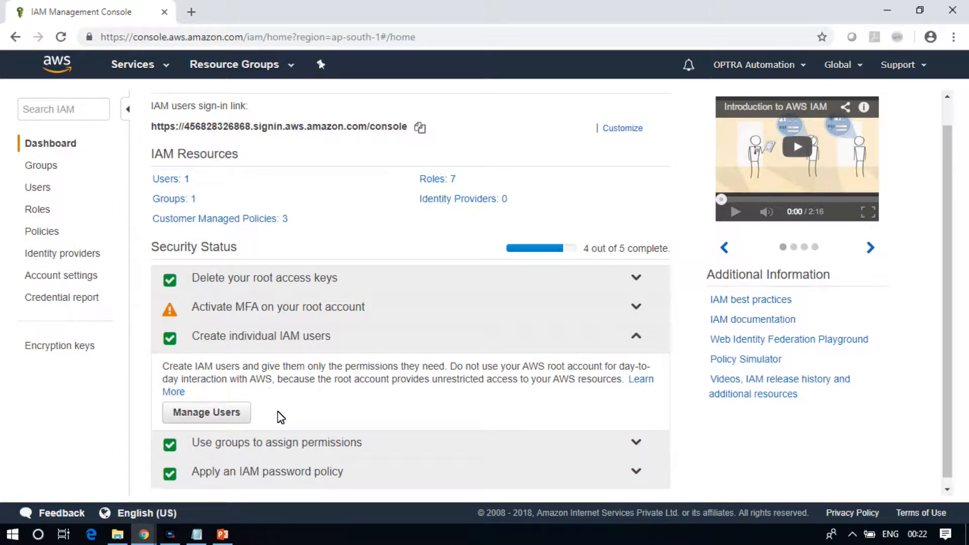
{"action": "left_click", "coordinate": [235, 420]}
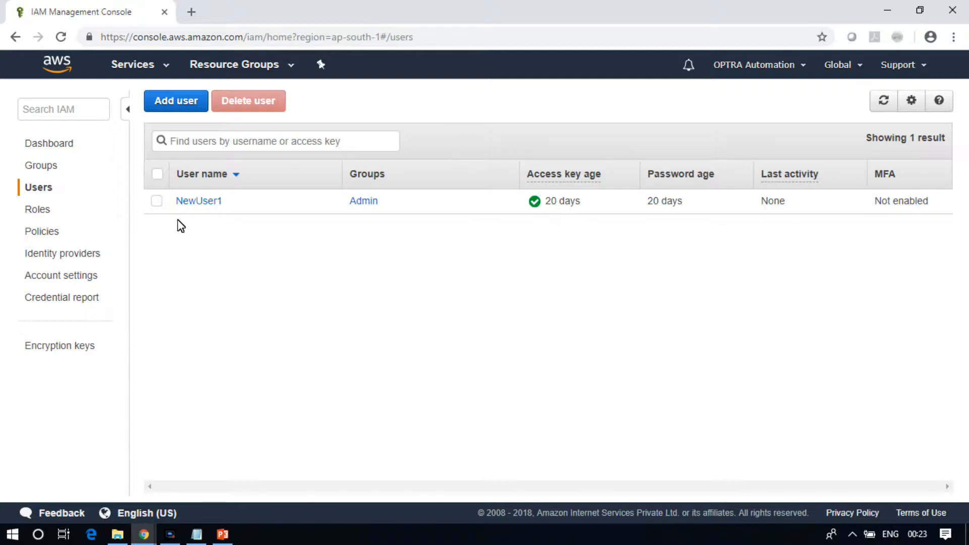
Start adding a new IAM user and enter the user name John
{"action": "left_click", "coordinate": [157, 202]}
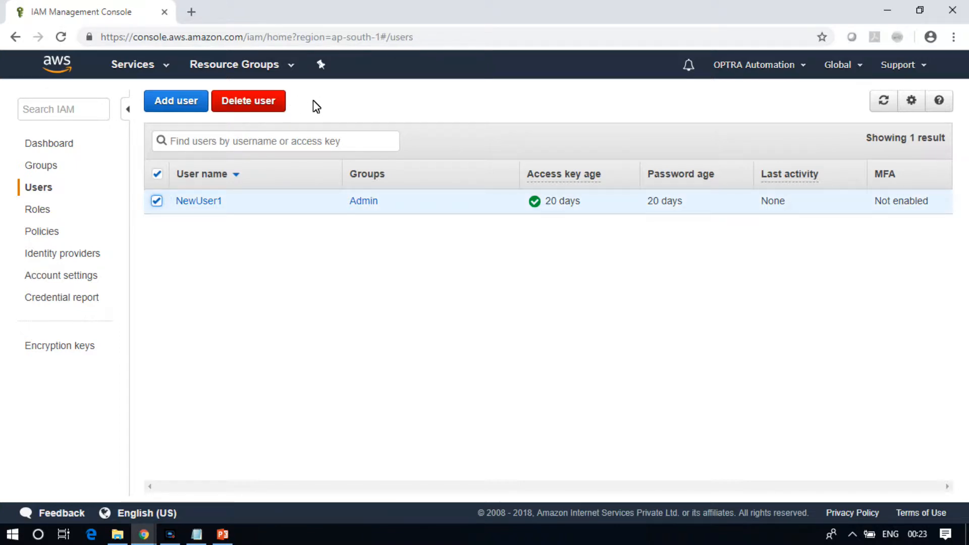
{"action": "left_click", "coordinate": [156, 204]}
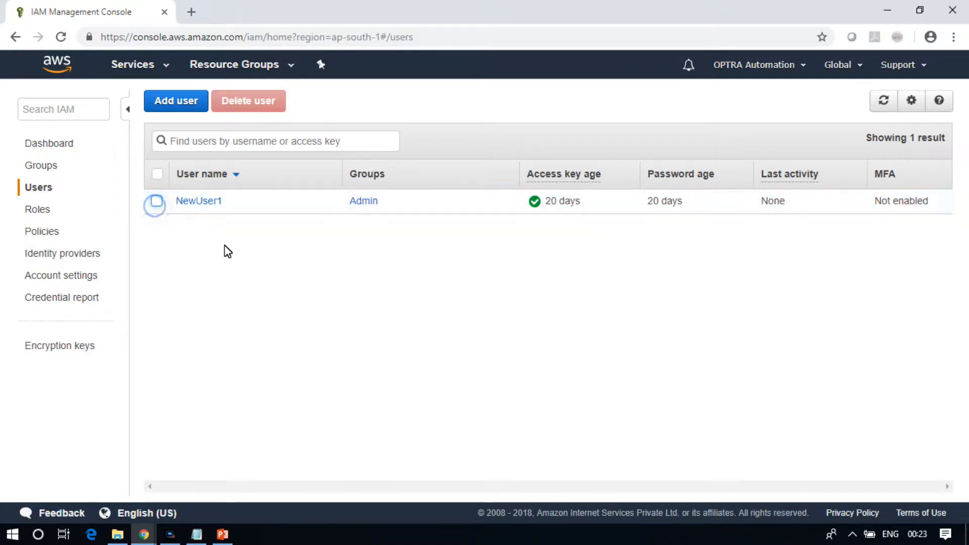
{"action": "left_click", "coordinate": [180, 104]}
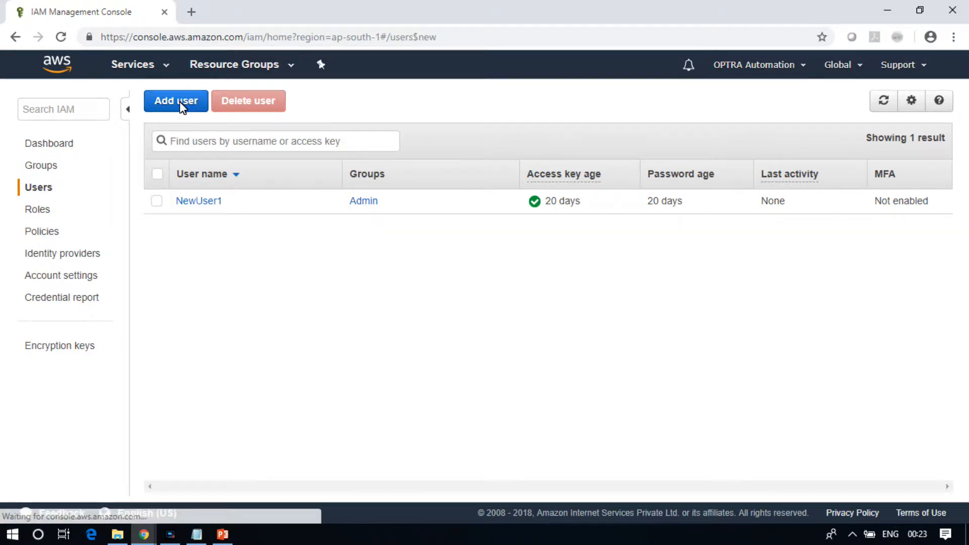
{"action": "left_click", "coordinate": [398, 226]}
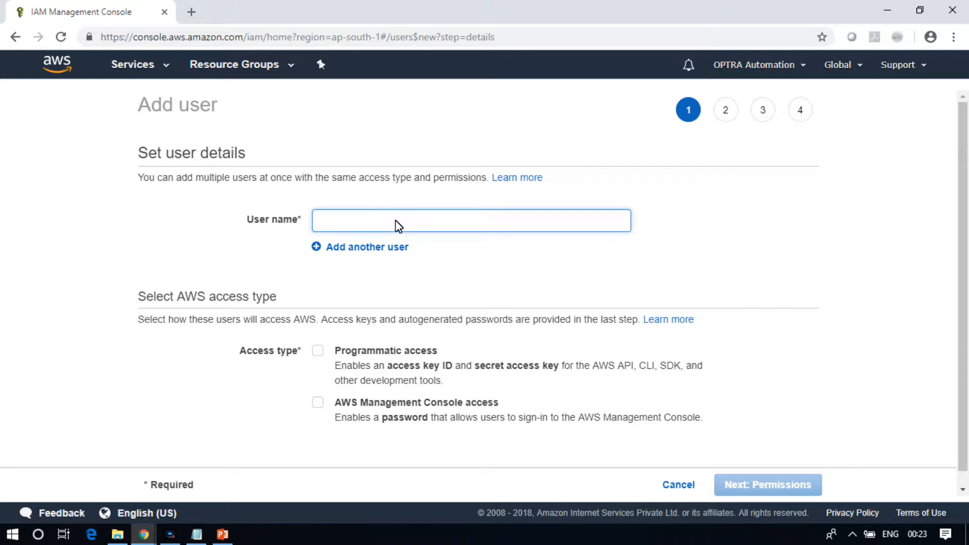
{"action": "type", "text": "John"}
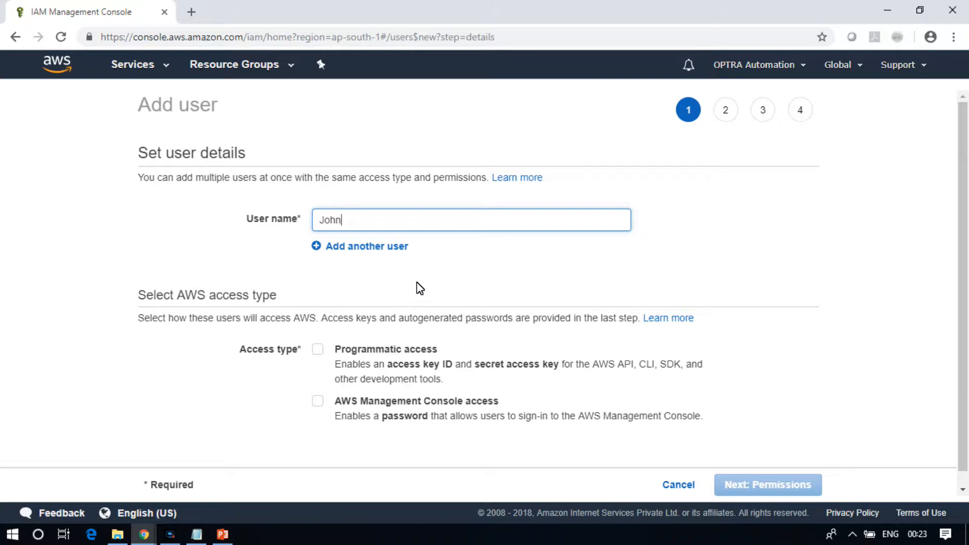
Read through the AWS access type options for the new user
{"action": "scroll", "coordinate": [961, 173], "scroll_direction": "down", "scroll_amount": 1}
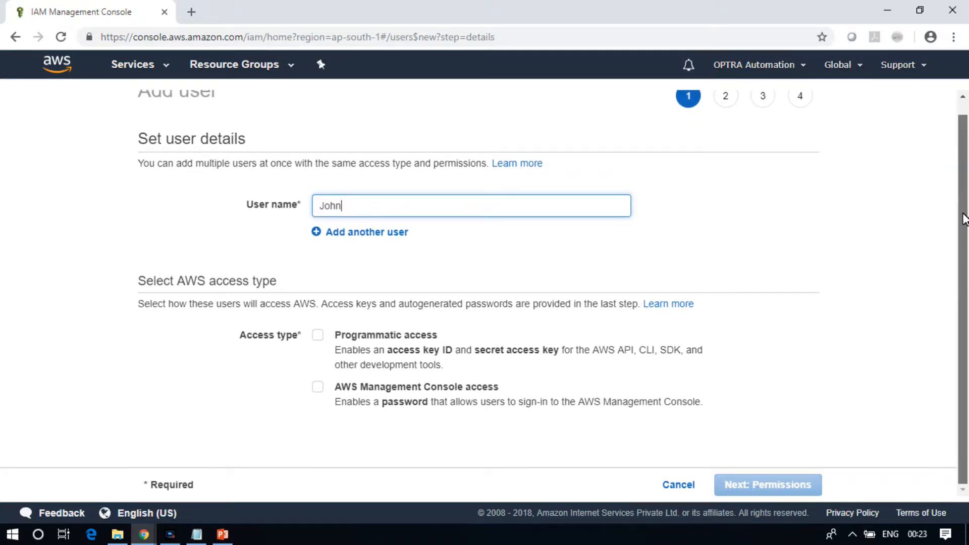
{"action": "left_click_drag", "start_coordinate": [140, 282], "coordinate": [289, 291]}
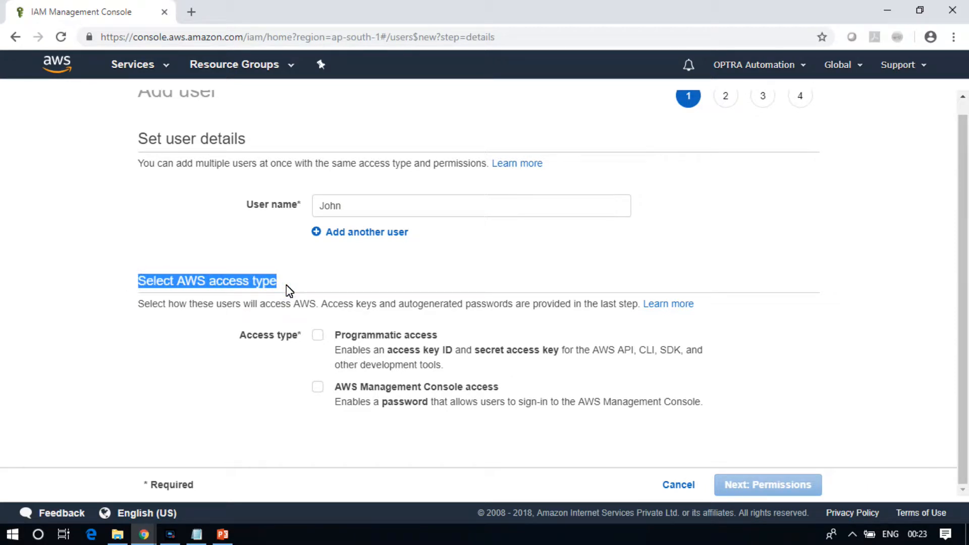
{"action": "left_click", "coordinate": [287, 287]}
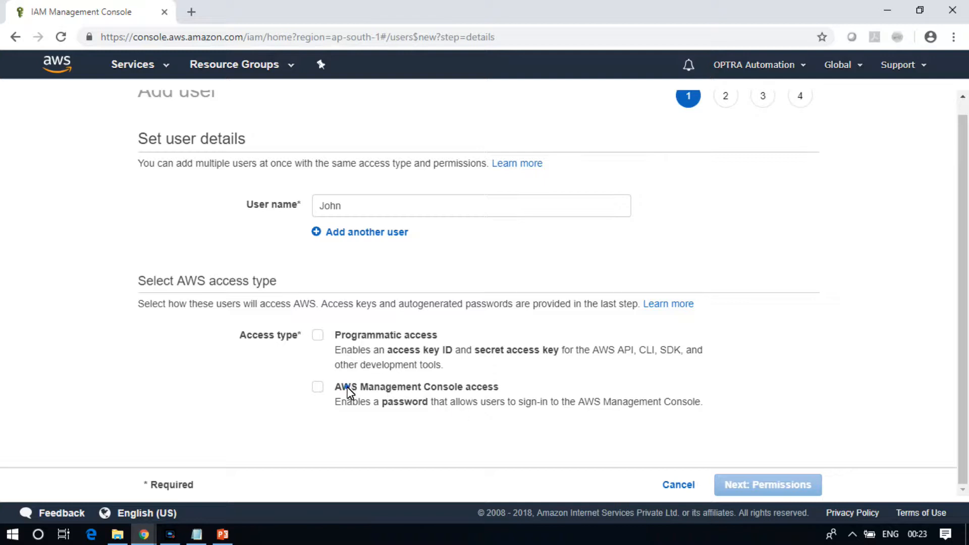
{"action": "left_click_drag", "start_coordinate": [348, 387], "coordinate": [508, 391]}
{"action": "left_click", "coordinate": [510, 387]}
{"action": "left_click_drag", "start_coordinate": [498, 384], "coordinate": [339, 386]}
{"action": "left_click_drag", "start_coordinate": [450, 334], "coordinate": [336, 335]}
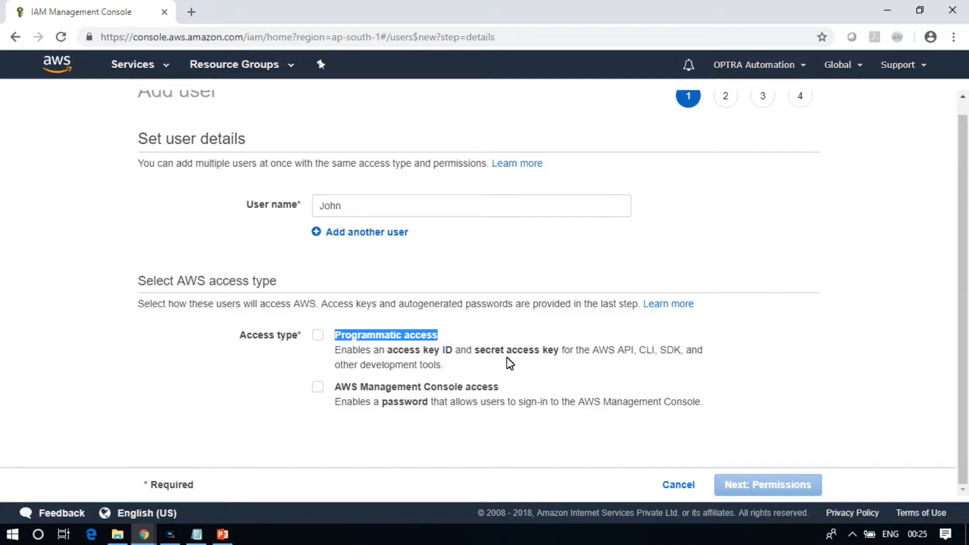
{"action": "left_click", "coordinate": [451, 337]}
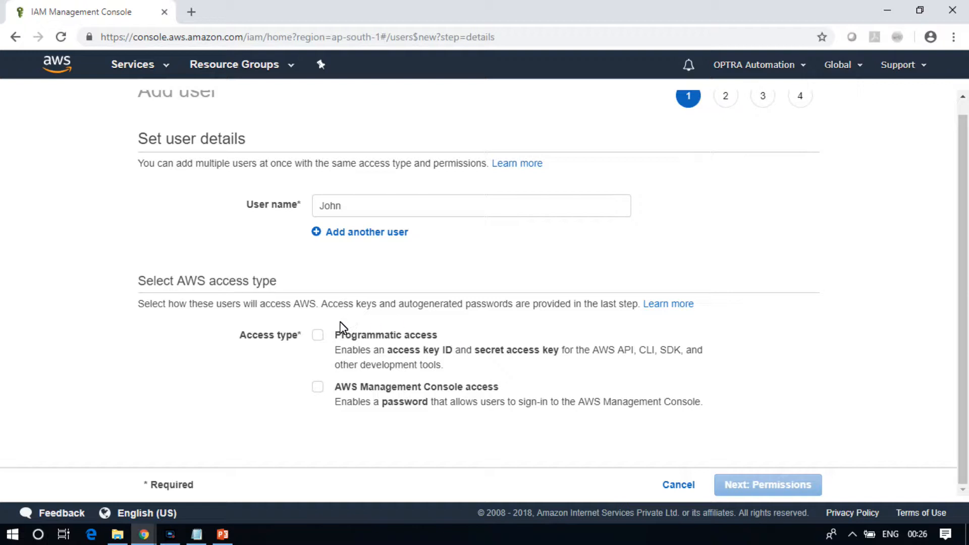
Enable both Programmatic access and AWS Management Console access for the user
{"action": "left_click", "coordinate": [318, 334]}
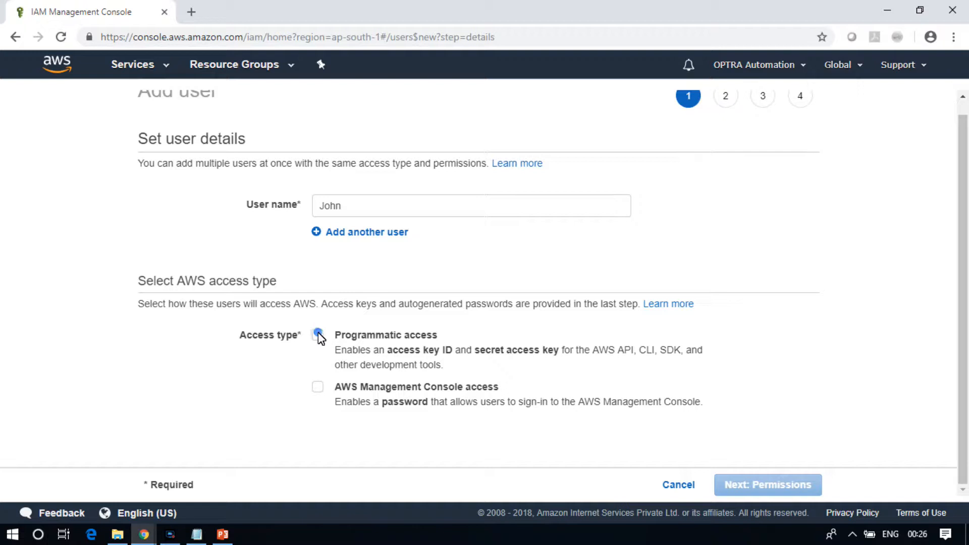
{"action": "left_click", "coordinate": [318, 386]}
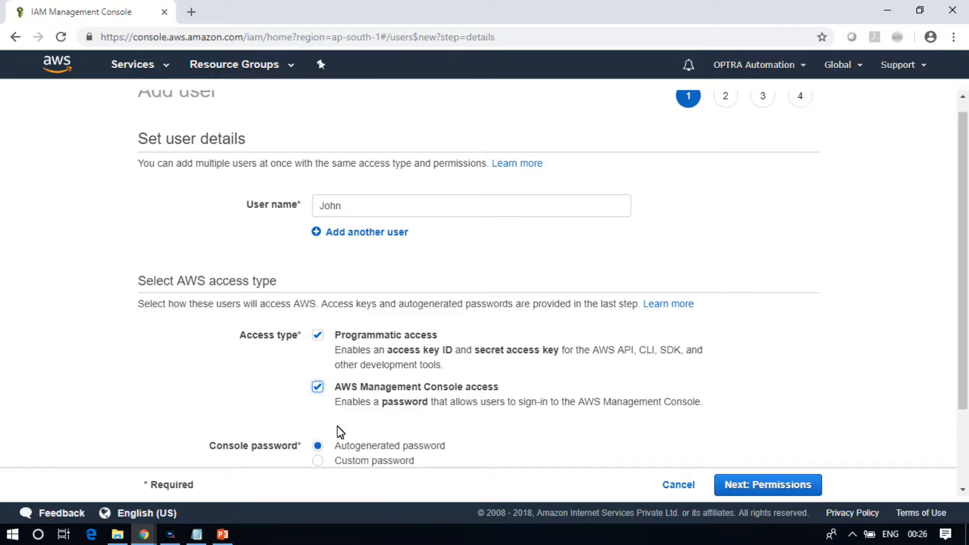
{"action": "left_click_drag", "start_coordinate": [965, 242], "coordinate": [966, 335]}
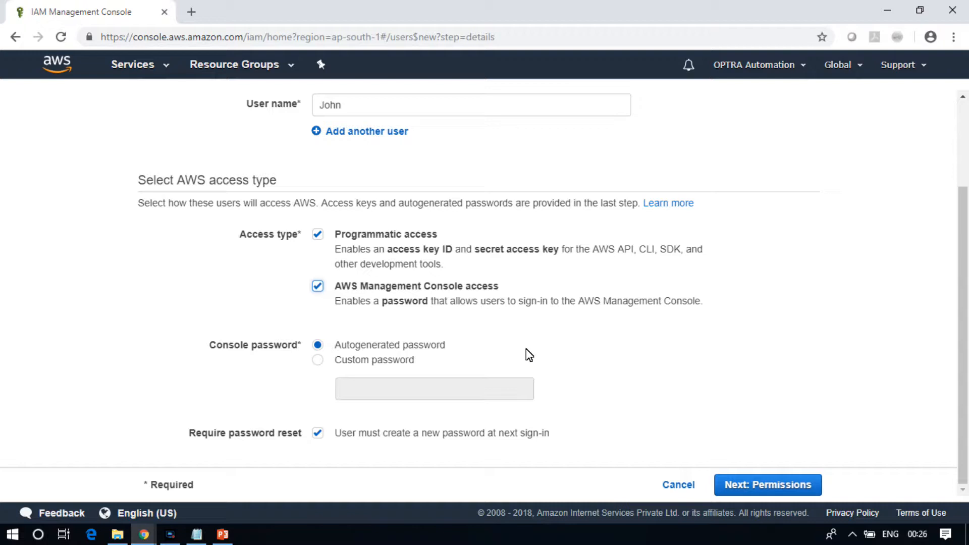
{"action": "left_click", "coordinate": [366, 362]}
{"action": "left_click", "coordinate": [369, 391]}
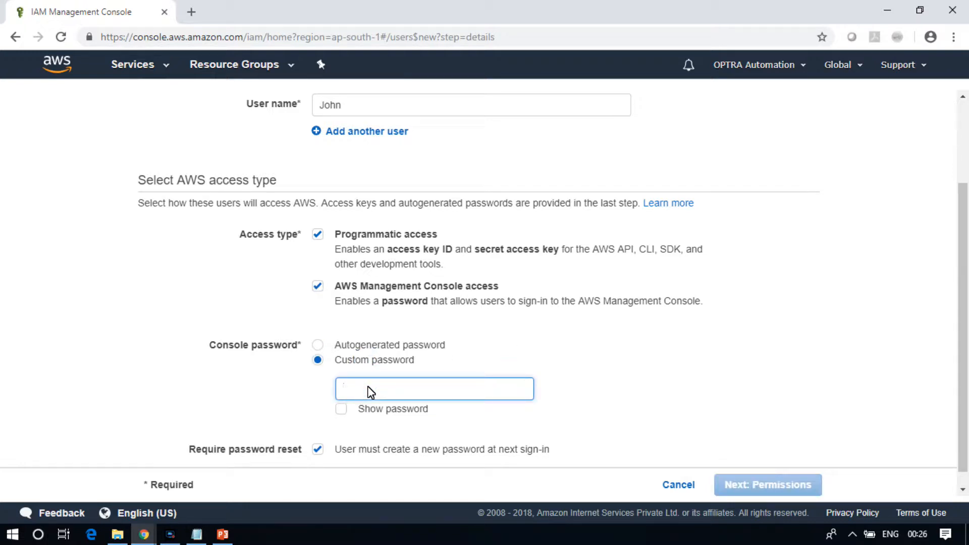
{"action": "left_click", "coordinate": [336, 348]}
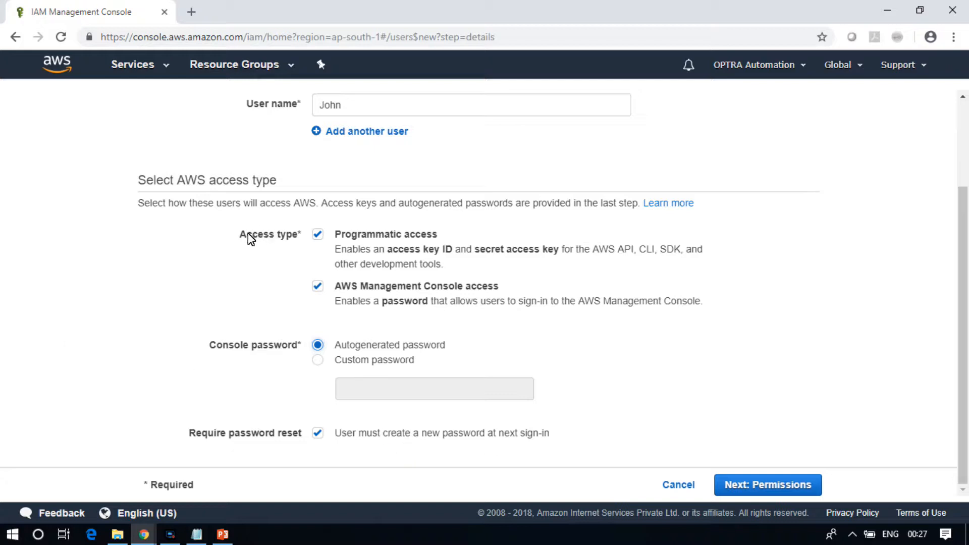
Continue through the permissions step to the review page without adding the user to a group
{"action": "mouse_move", "coordinate": [238, 235]}
{"action": "left_mouse_down"}
{"action": "mouse_move", "coordinate": [456, 272]}
{"action": "mouse_move", "coordinate": [521, 311]}
{"action": "mouse_move", "coordinate": [692, 343]}
{"action": "mouse_move", "coordinate": [740, 338]}
{"action": "mouse_move", "coordinate": [733, 307]}
{"action": "mouse_move", "coordinate": [409, 290]}
{"action": "mouse_move", "coordinate": [263, 235]}
{"action": "mouse_move", "coordinate": [241, 240]}
{"action": "left_mouse_up"}
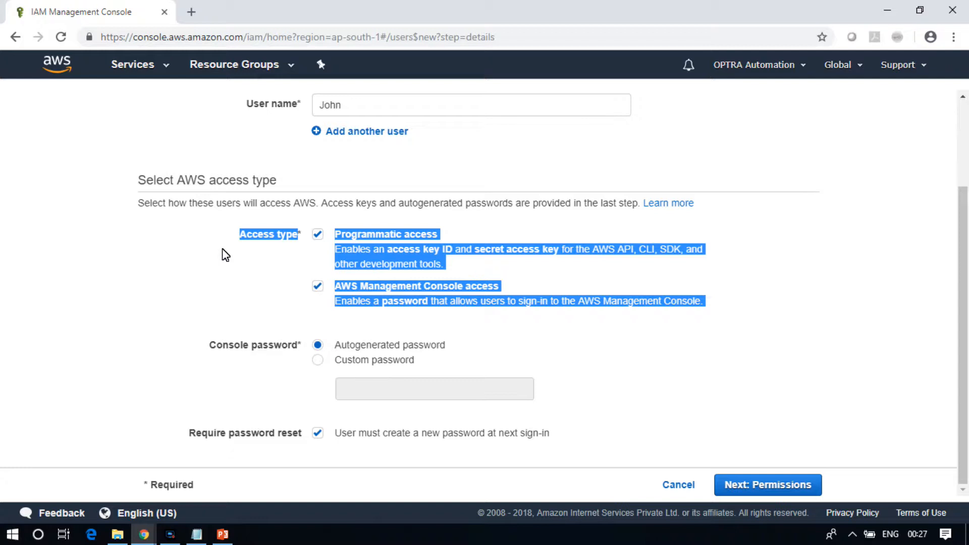
{"action": "left_click", "coordinate": [275, 256]}
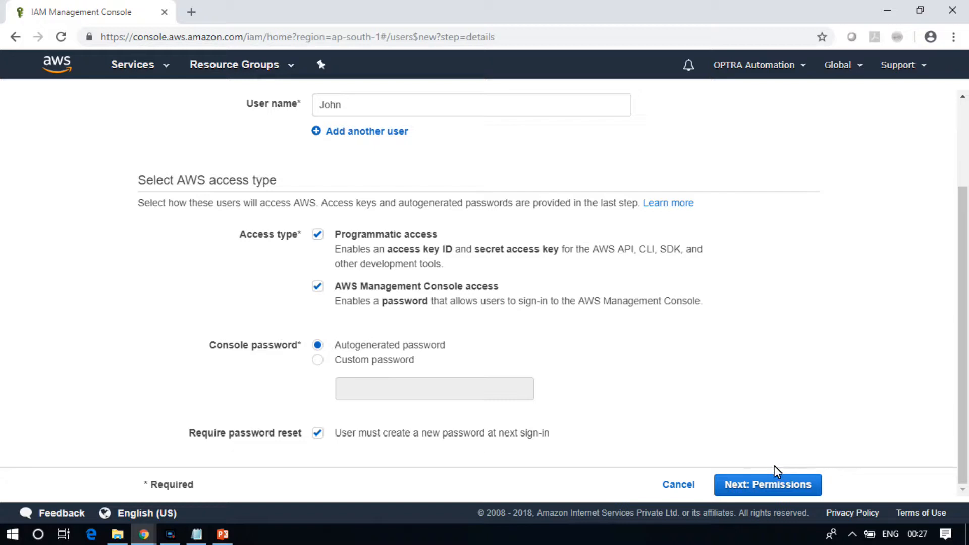
{"action": "left_click", "coordinate": [776, 484]}
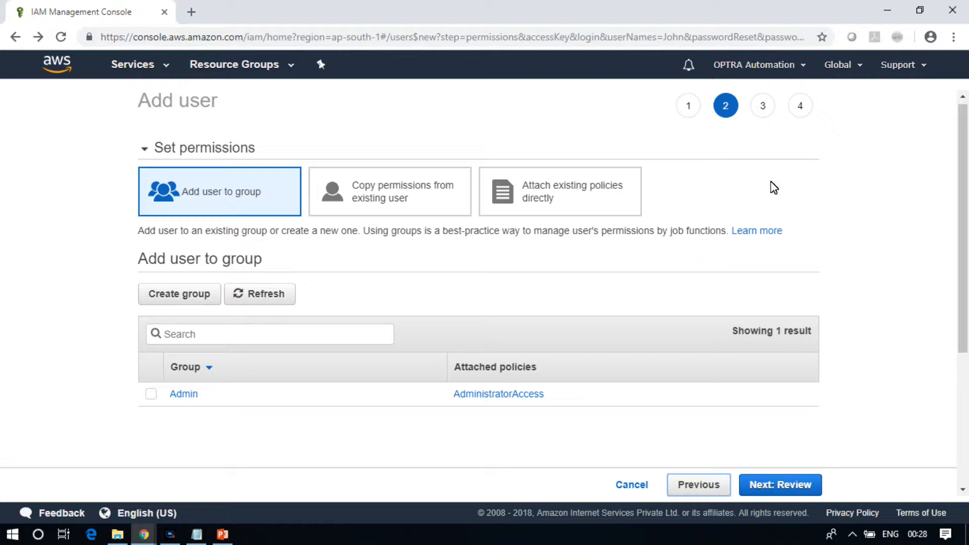
{"action": "left_click", "coordinate": [278, 337]}
{"action": "left_click", "coordinate": [788, 485]}
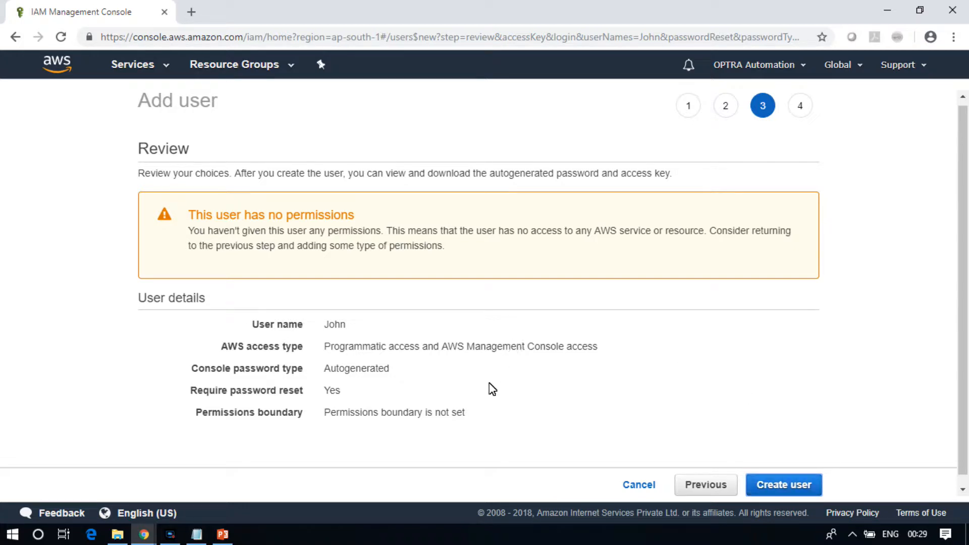
Review the user details and create the user
{"action": "left_click_drag", "start_coordinate": [477, 415], "coordinate": [225, 331]}
{"action": "left_click", "coordinate": [547, 397]}
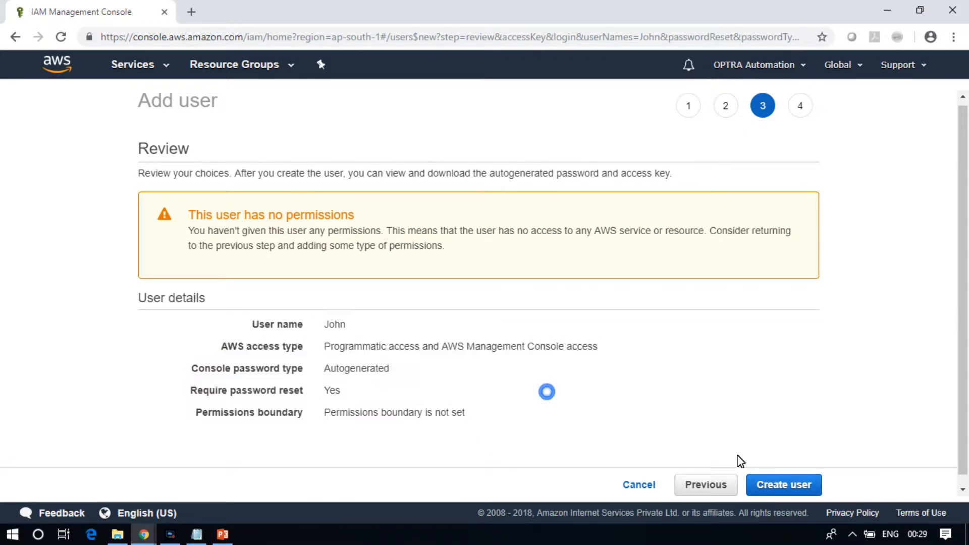
{"action": "left_click", "coordinate": [804, 484]}
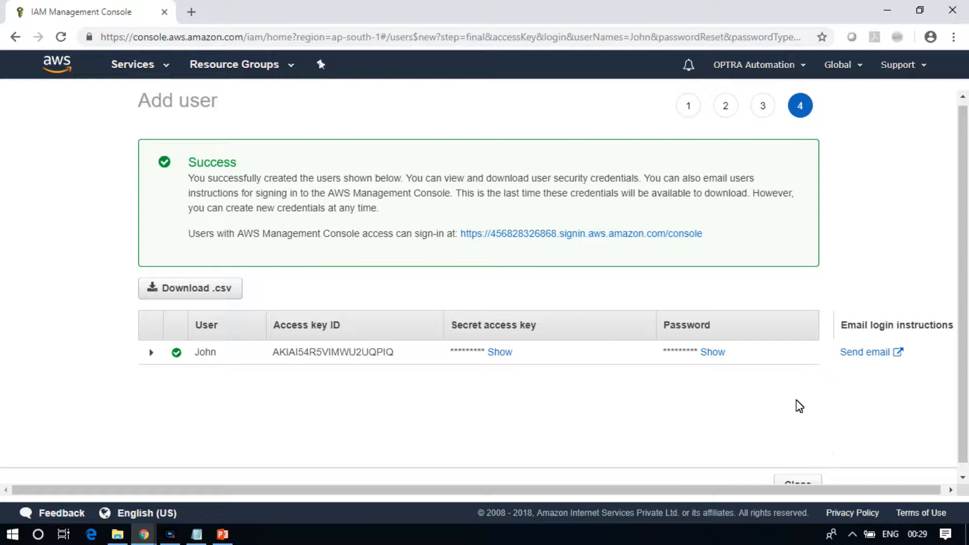
Reveal and hide the new user's password and secret access key in the credentials table
{"action": "left_click_drag", "start_coordinate": [276, 325], "coordinate": [555, 333]}
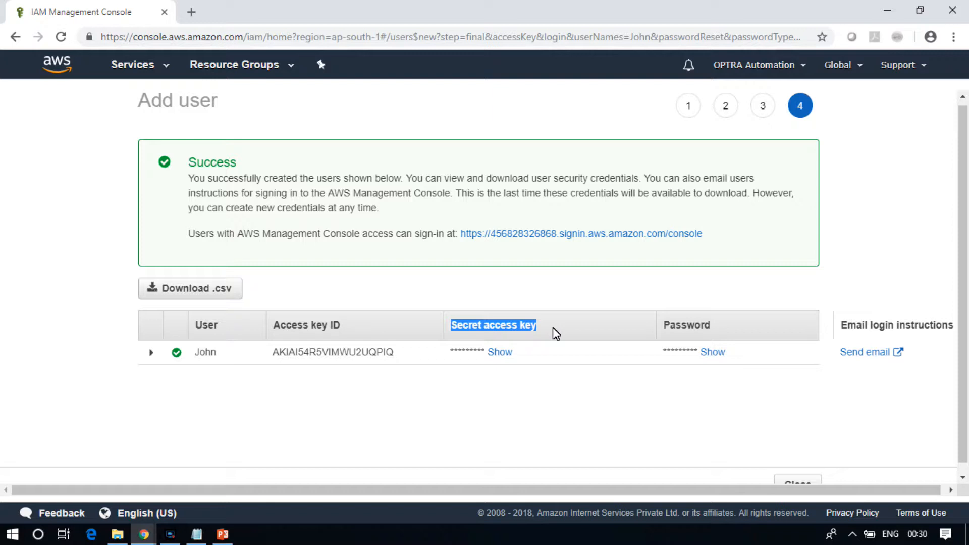
{"action": "left_click", "coordinate": [552, 331]}
{"action": "left_click_drag", "start_coordinate": [312, 326], "coordinate": [334, 327]}
{"action": "left_click_drag", "start_coordinate": [449, 326], "coordinate": [562, 340]}
{"action": "double_click", "coordinate": [716, 351]}
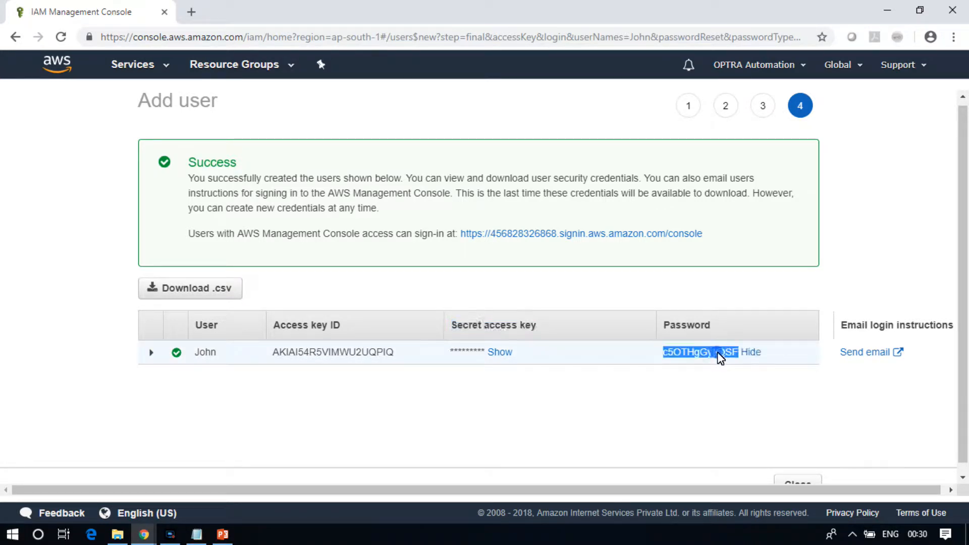
{"action": "left_click", "coordinate": [720, 353]}
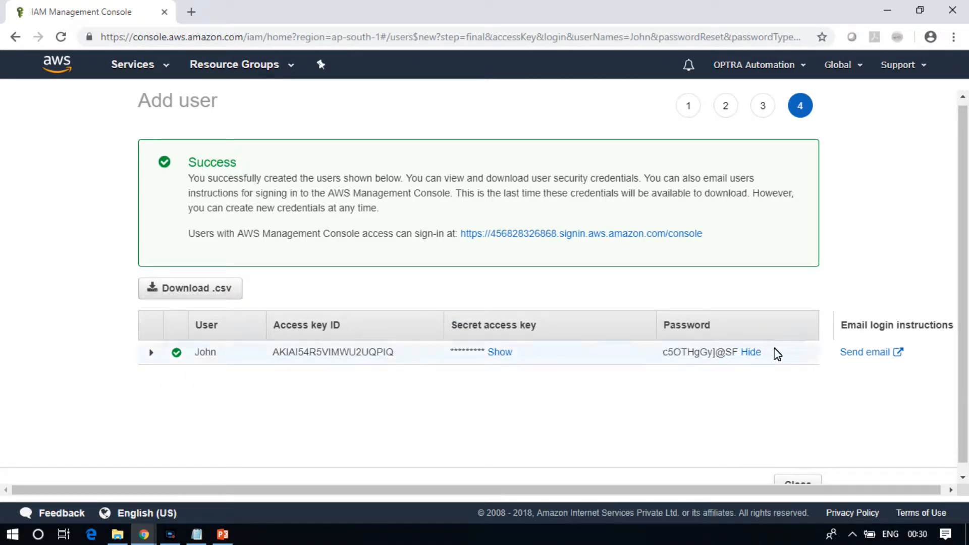
{"action": "left_click", "coordinate": [752, 351]}
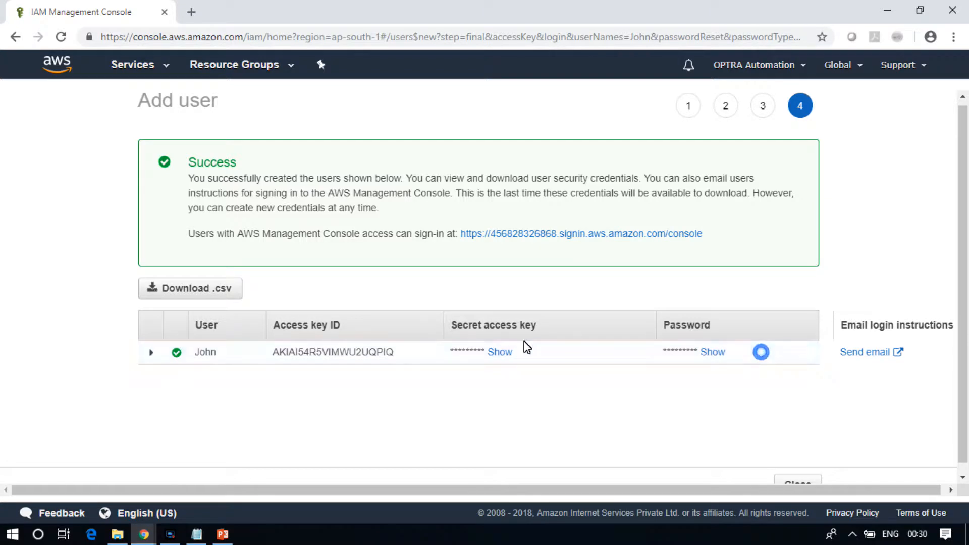
{"action": "double_click", "coordinate": [499, 352]}
{"action": "left_click", "coordinate": [527, 407]}
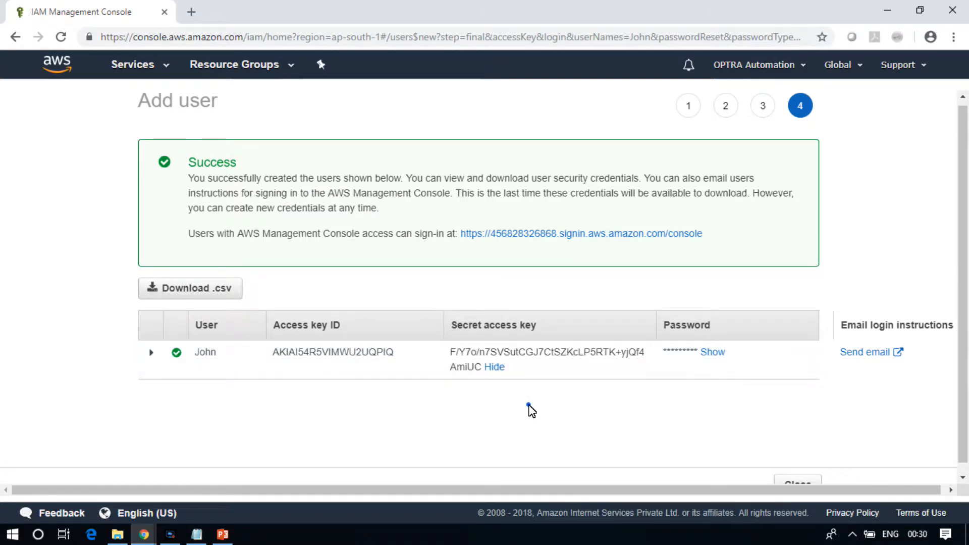
{"action": "left_click", "coordinate": [497, 372]}
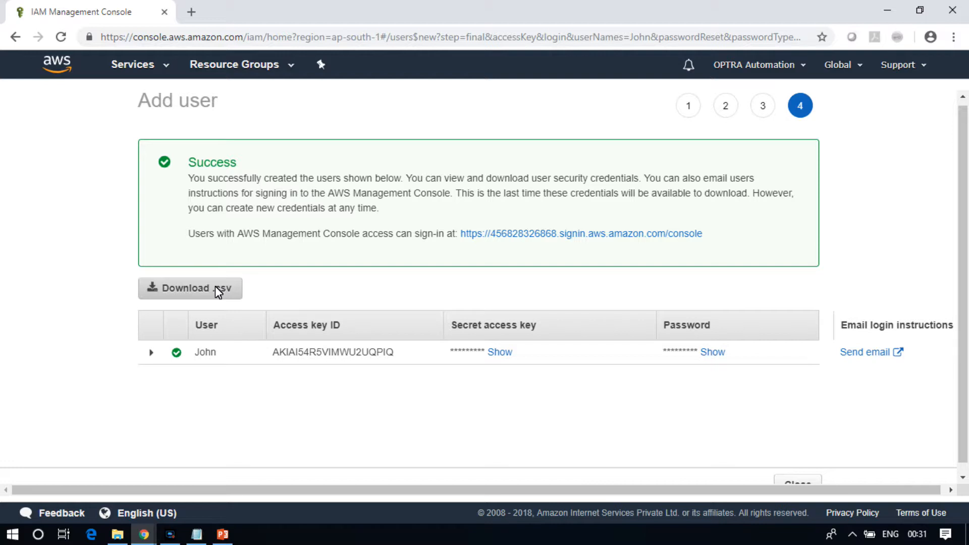
Download the new user's credentials as a .csv file and close the Add user wizard
{"action": "left_click", "coordinate": [229, 283]}
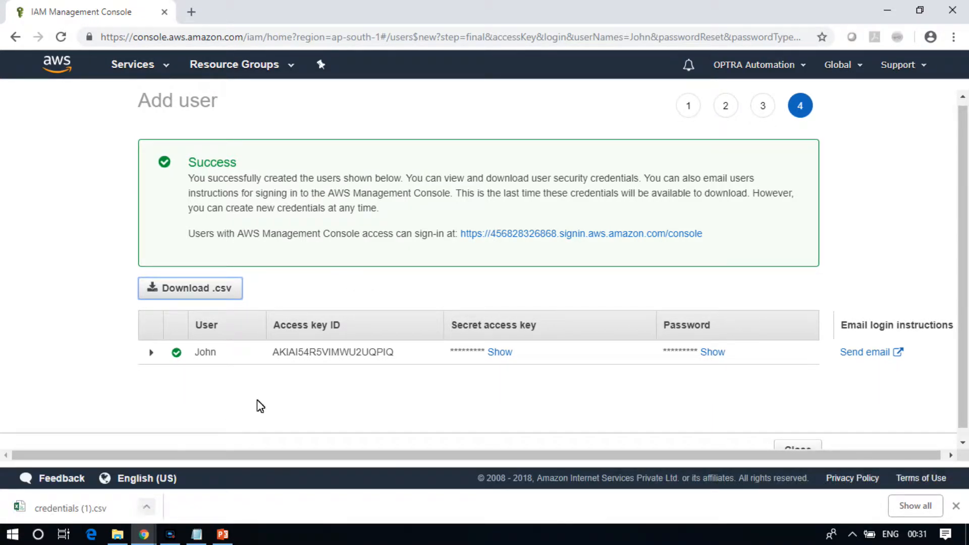
{"action": "scroll", "coordinate": [966, 347], "scroll_direction": "down", "scroll_amount": 1}
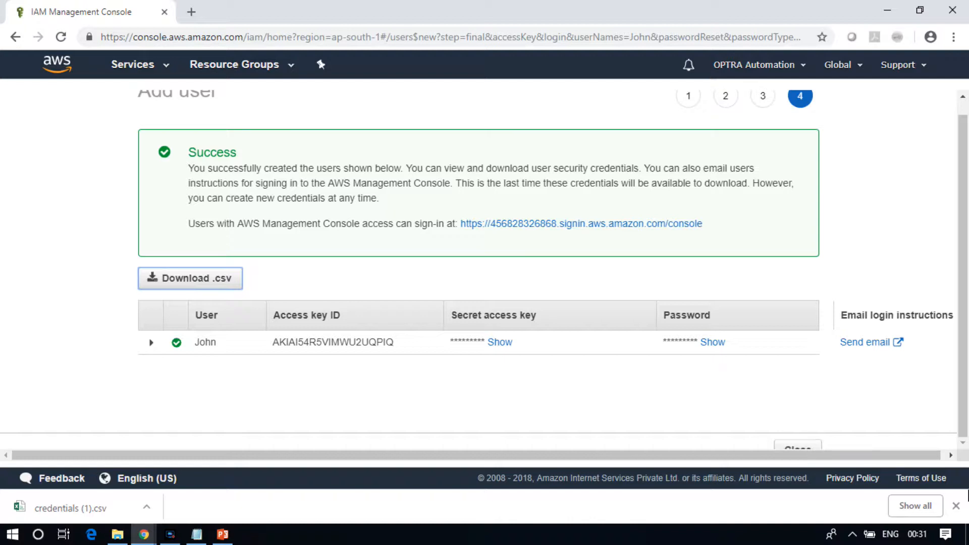
{"action": "left_click", "coordinate": [955, 506]}
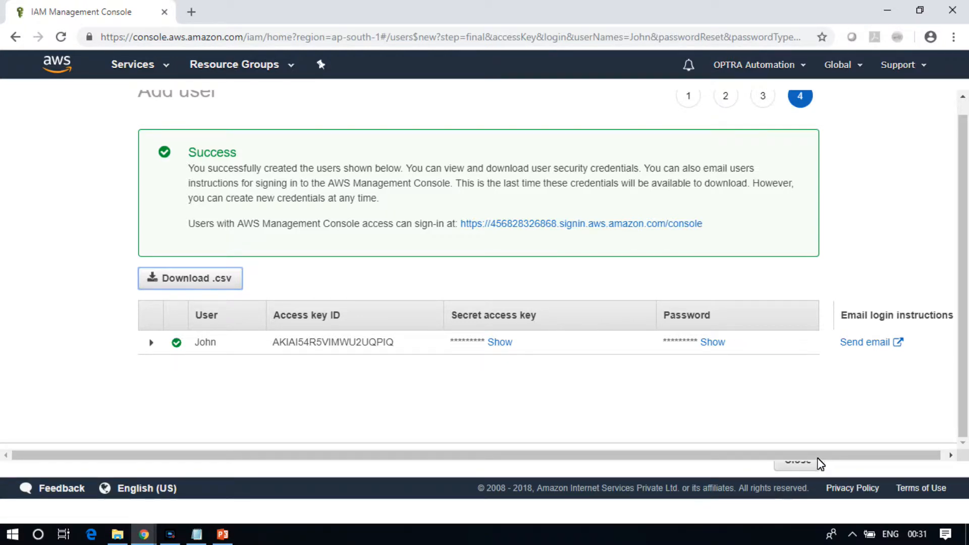
{"action": "left_click", "coordinate": [801, 486]}
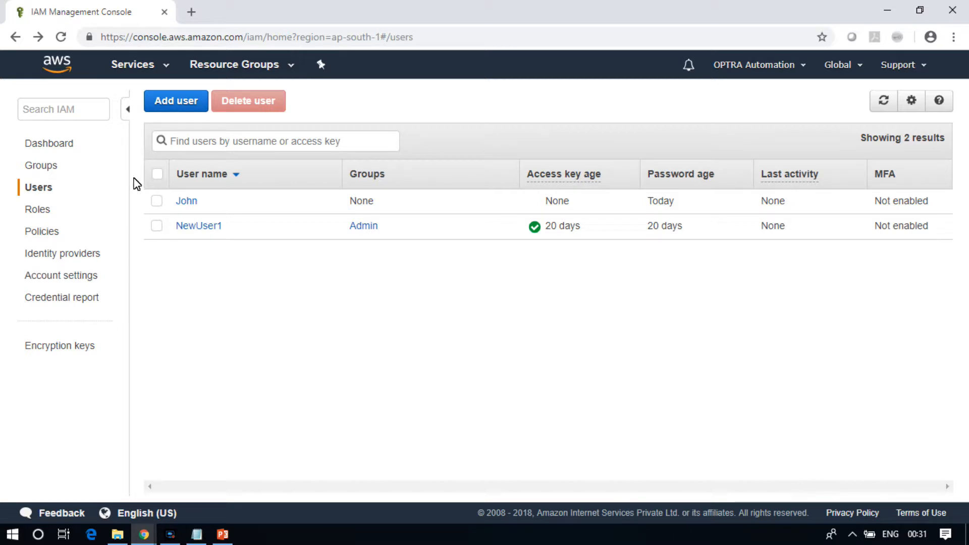
Start creating a new IAM group named Marketing_team and continue to the policy step
{"action": "left_click", "coordinate": [52, 169]}
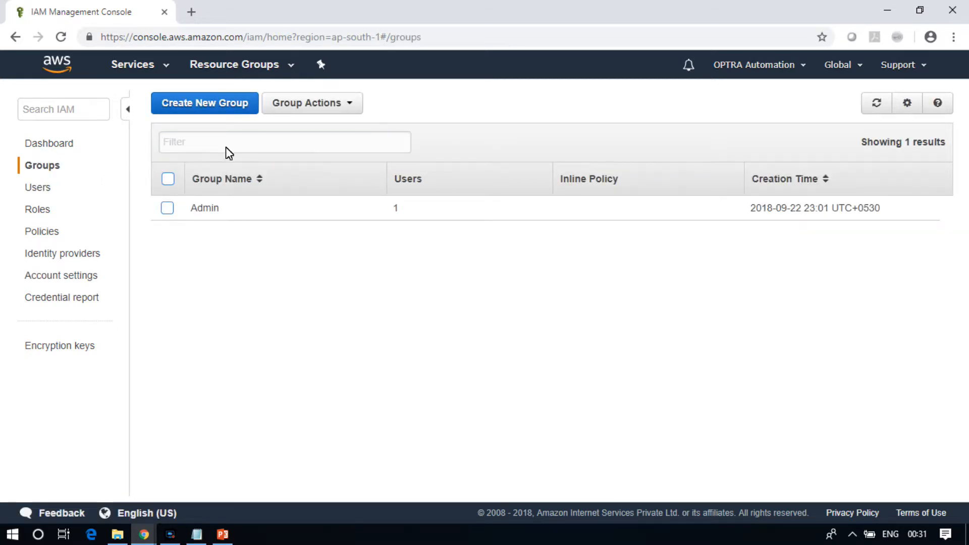
{"action": "left_click", "coordinate": [216, 112]}
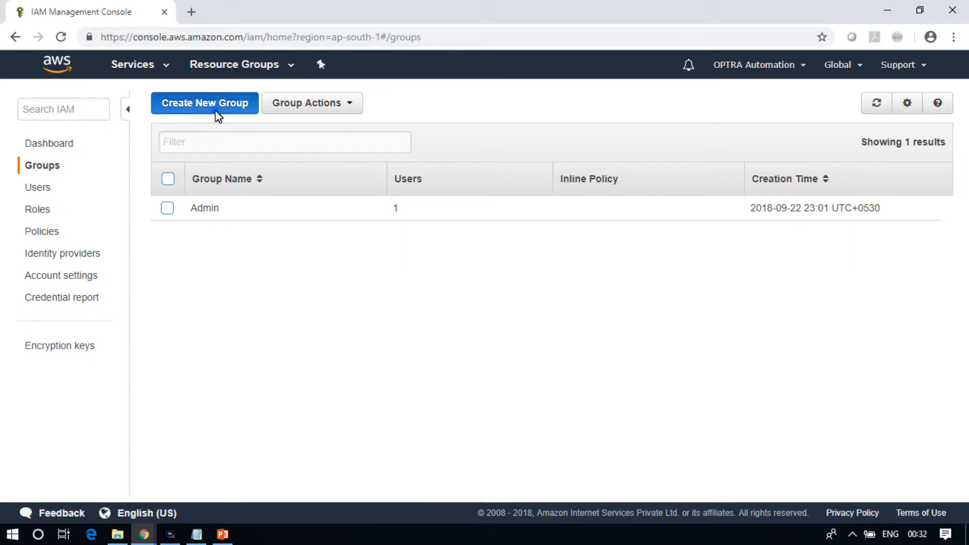
{"action": "left_click", "coordinate": [386, 157]}
{"action": "type", "text": "Marketin"}
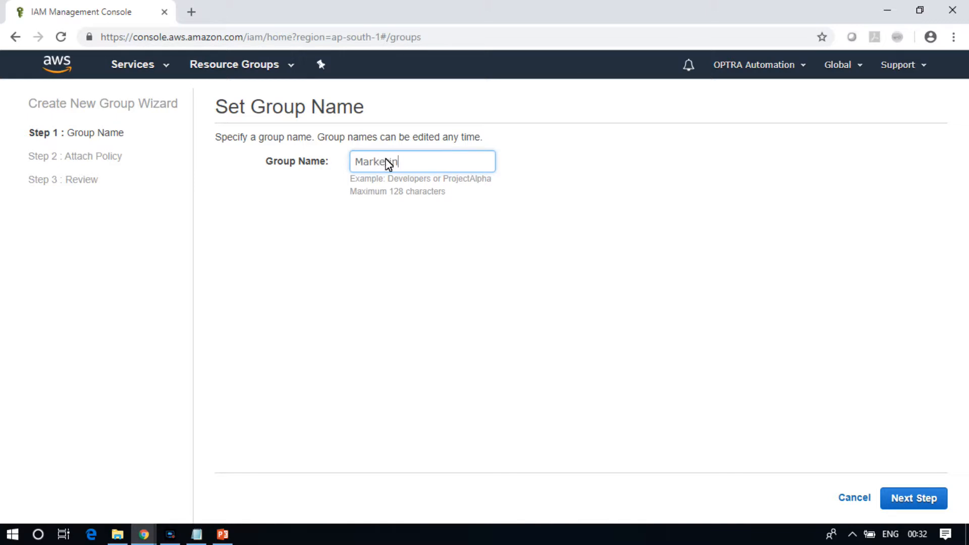
{"action": "type", "text": "g_team"}
{"action": "left_click", "coordinate": [918, 499]}
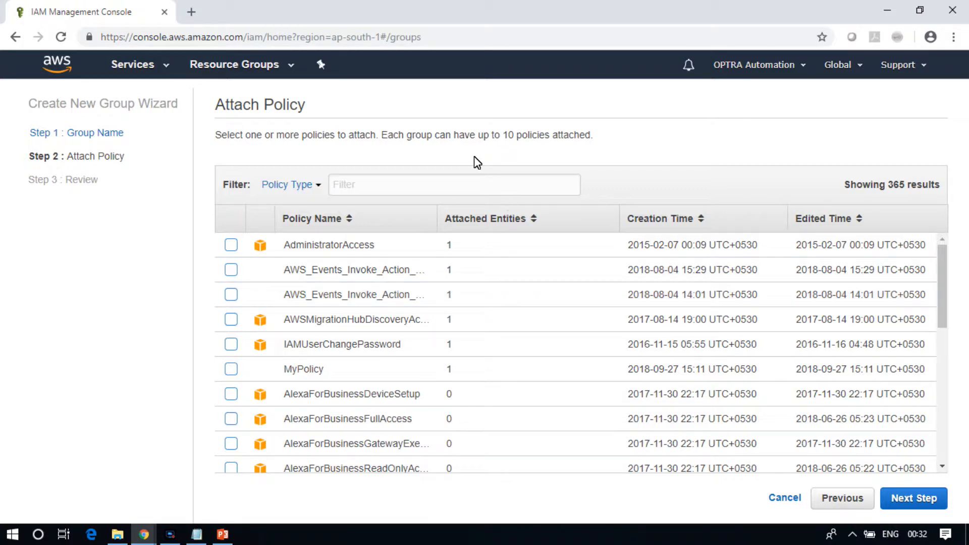
Filter policies for admin, attach AdministratorAccess to the group, review and create the group
{"action": "left_click", "coordinate": [381, 187]}
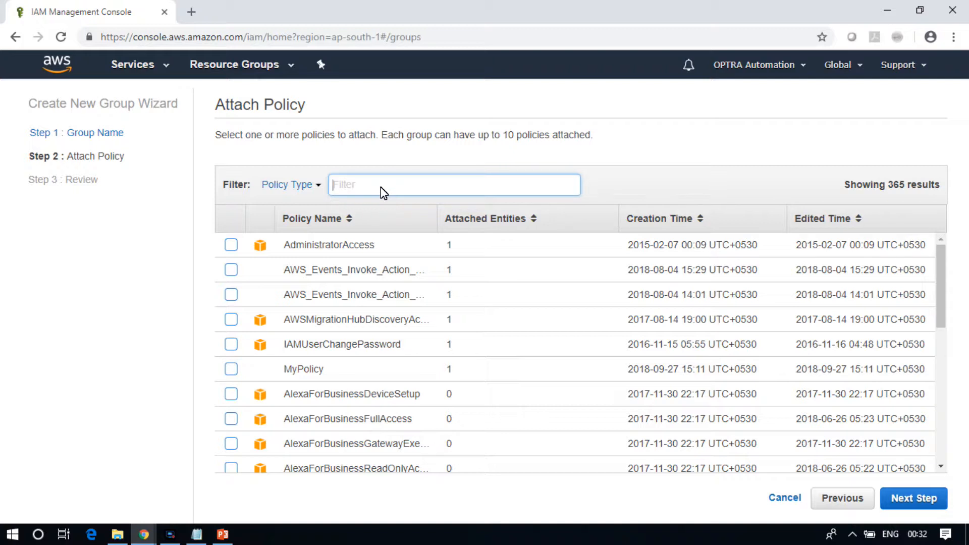
{"action": "type", "text": "admin"}
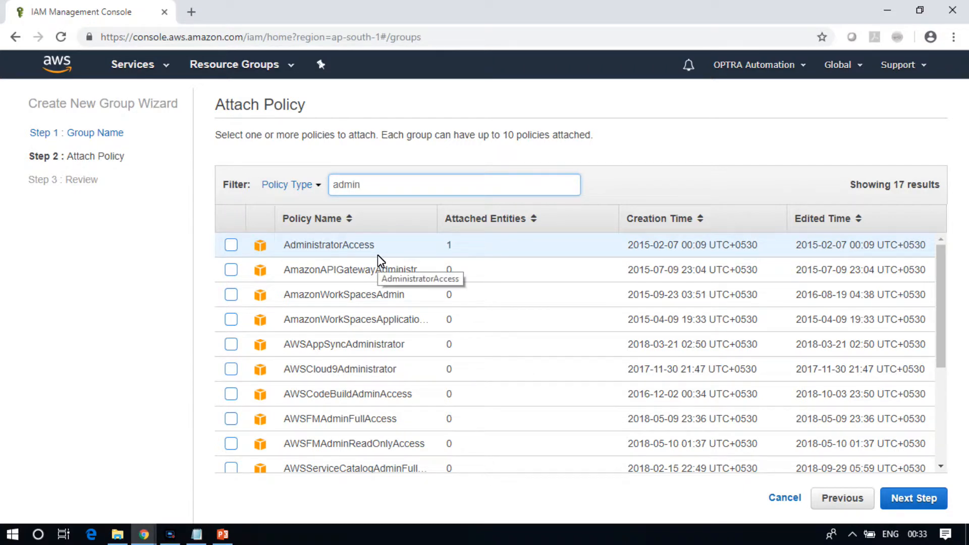
{"action": "left_click", "coordinate": [231, 246]}
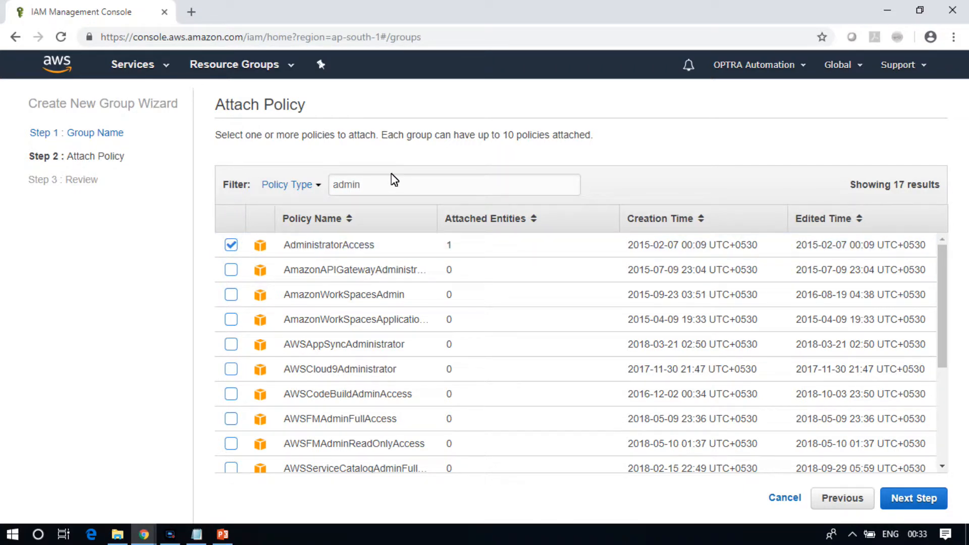
{"action": "left_click_drag", "start_coordinate": [221, 104], "coordinate": [326, 104]}
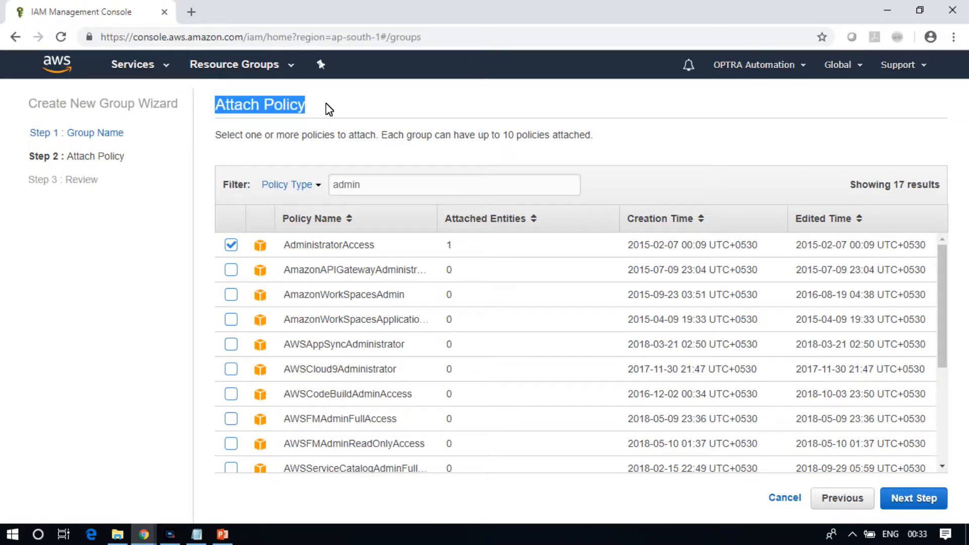
{"action": "left_click", "coordinate": [326, 107]}
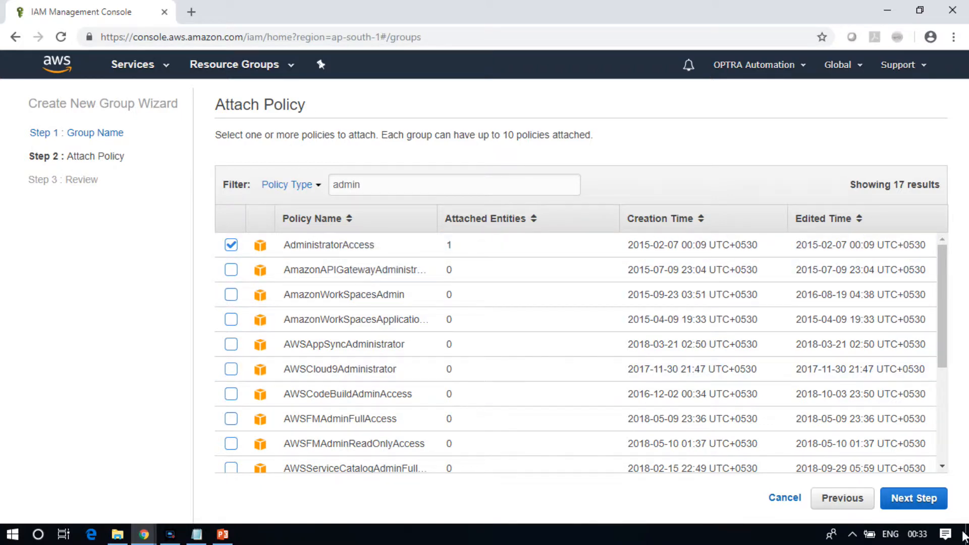
{"action": "left_click", "coordinate": [927, 507]}
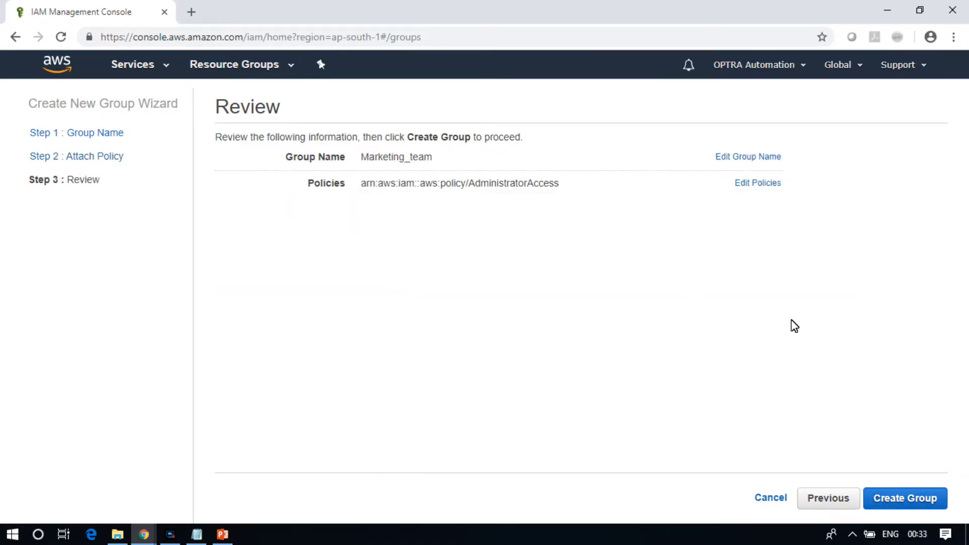
{"action": "left_click", "coordinate": [926, 497]}
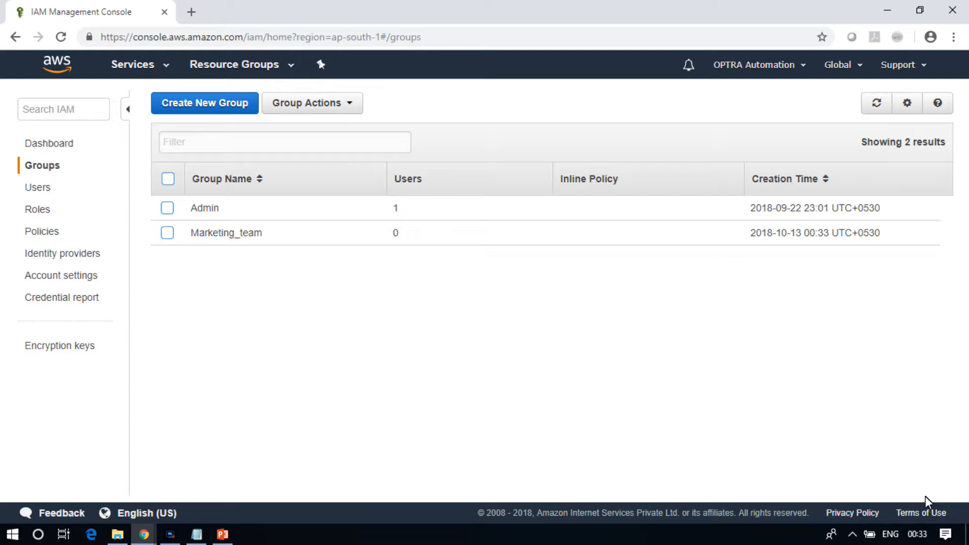
Open the Marketing_team group and add the user John to it
{"action": "left_click", "coordinate": [217, 234]}
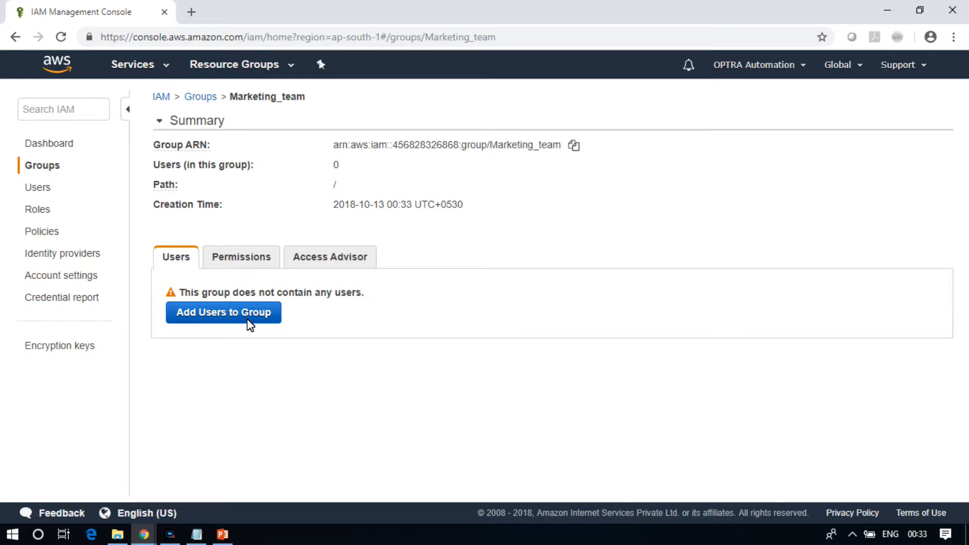
{"action": "left_click_drag", "start_coordinate": [385, 293], "coordinate": [193, 292]}
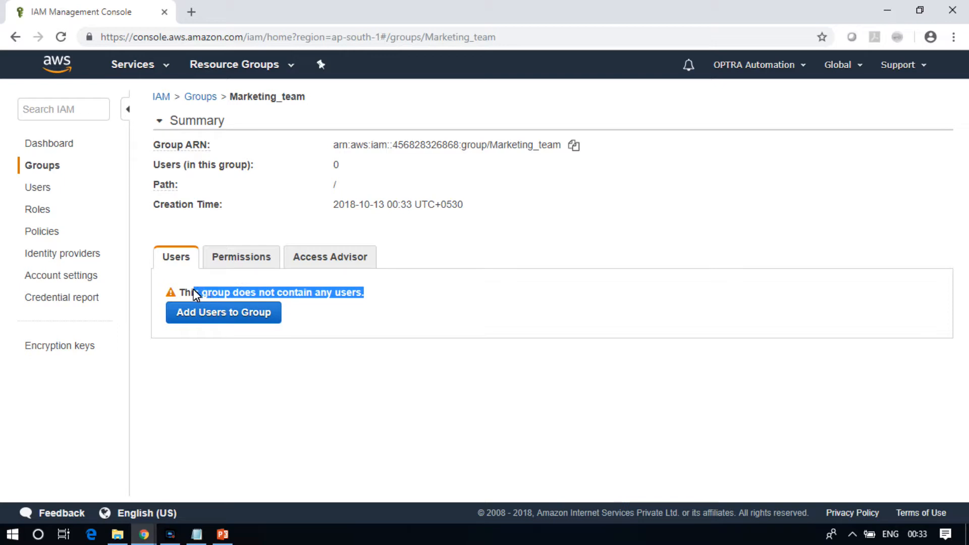
{"action": "left_click", "coordinate": [367, 314]}
{"action": "left_click", "coordinate": [202, 321]}
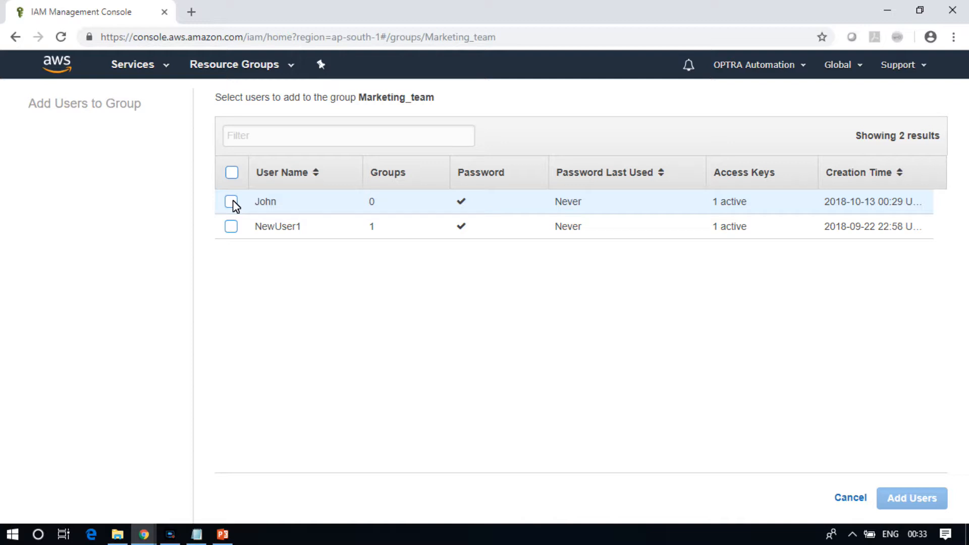
{"action": "left_click", "coordinate": [231, 201]}
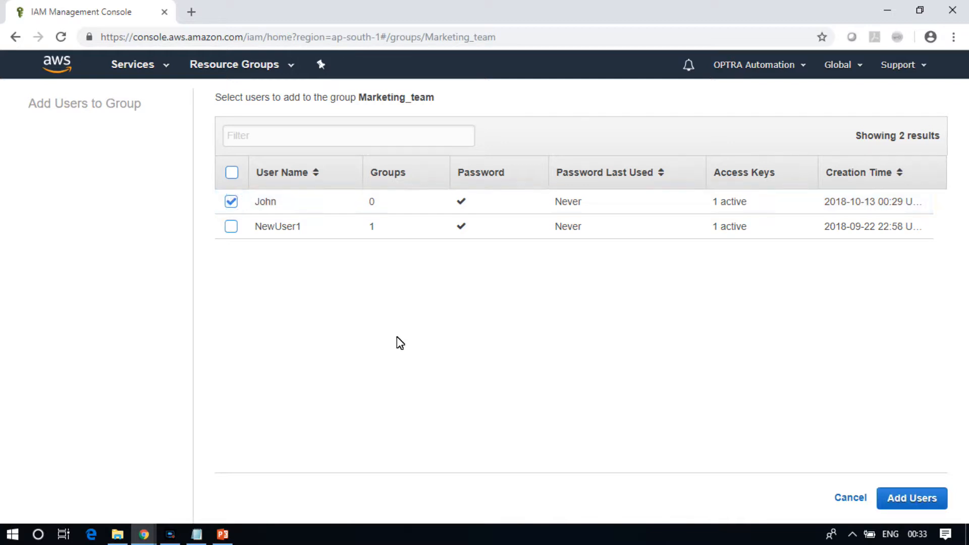
{"action": "left_click", "coordinate": [934, 508]}
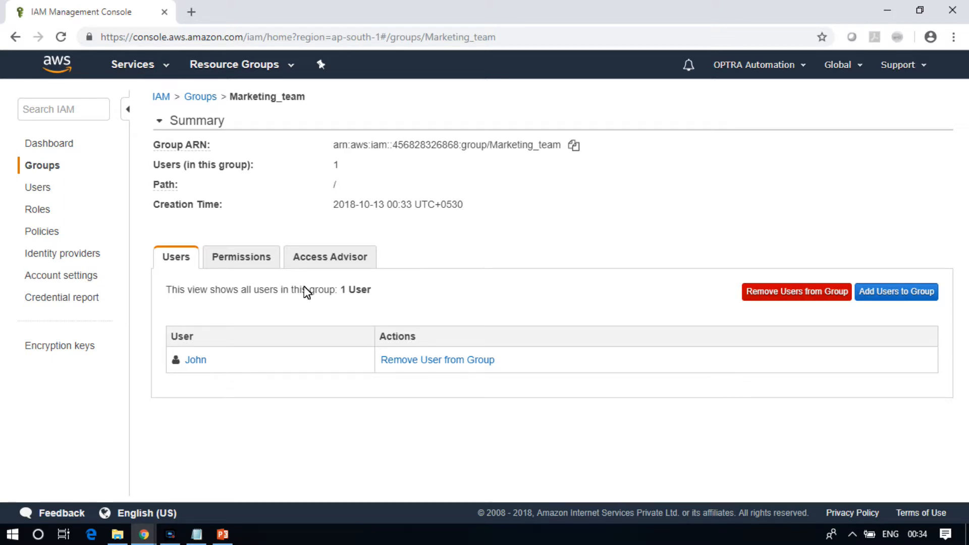
Examine the AdministratorAccess policy document on the group's Permissions tab, then close the policy view
{"action": "left_click", "coordinate": [241, 260]}
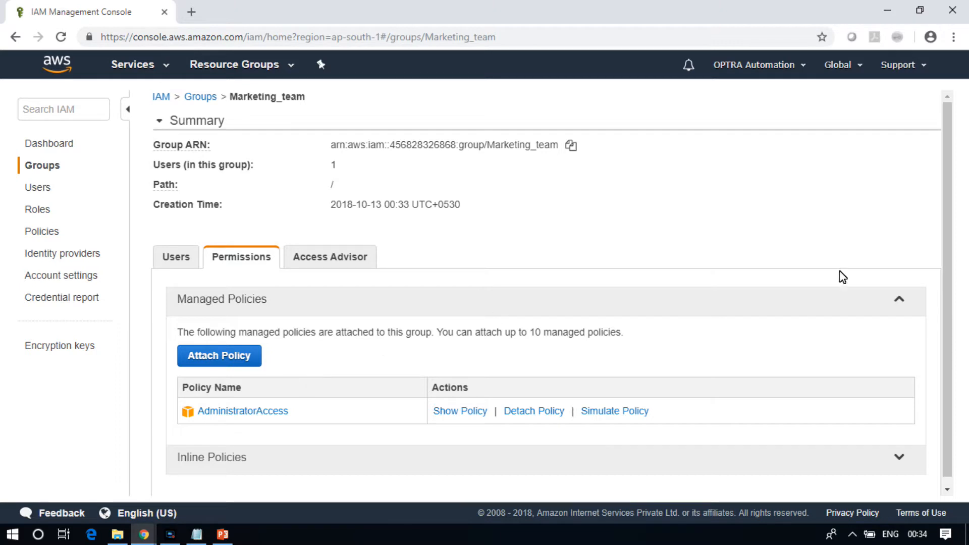
{"action": "scroll", "coordinate": [947, 270], "scroll_direction": "down", "scroll_amount": 1}
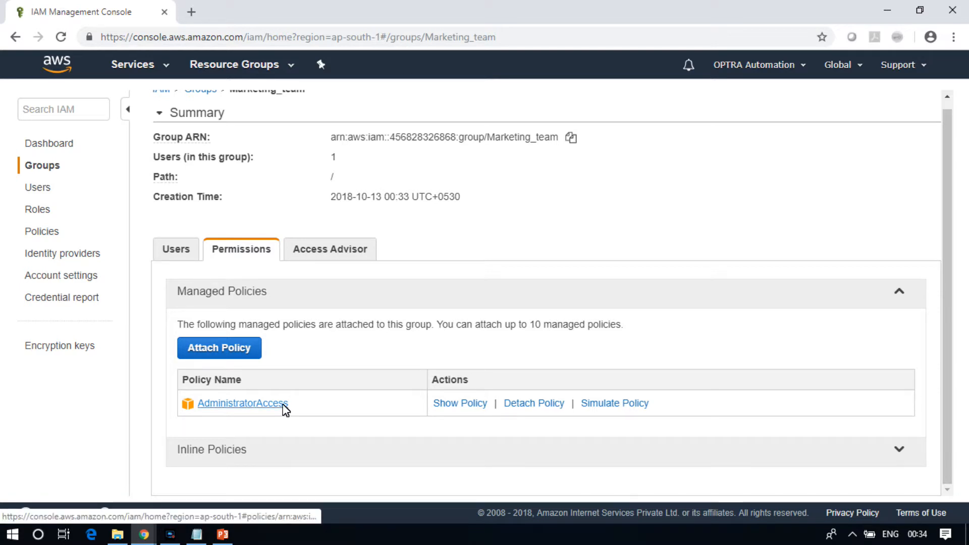
{"action": "left_click", "coordinate": [469, 404]}
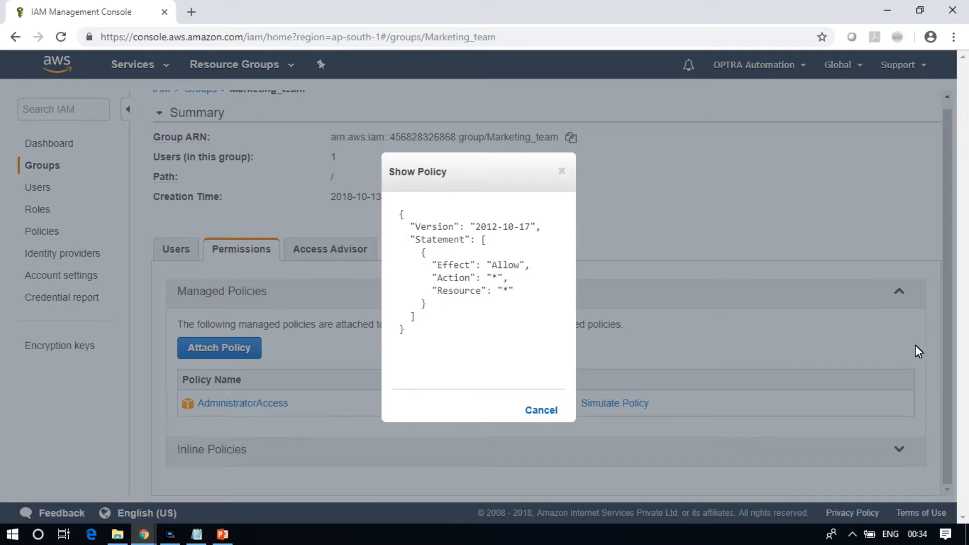
{"action": "left_click_drag", "start_coordinate": [400, 212], "coordinate": [494, 364]}
{"action": "left_click", "coordinate": [493, 361]}
{"action": "mouse_move", "coordinate": [411, 224]}
{"action": "left_mouse_down"}
{"action": "mouse_move", "coordinate": [555, 235]}
{"action": "mouse_move", "coordinate": [424, 229]}
{"action": "left_mouse_up"}
{"action": "left_click", "coordinate": [550, 231]}
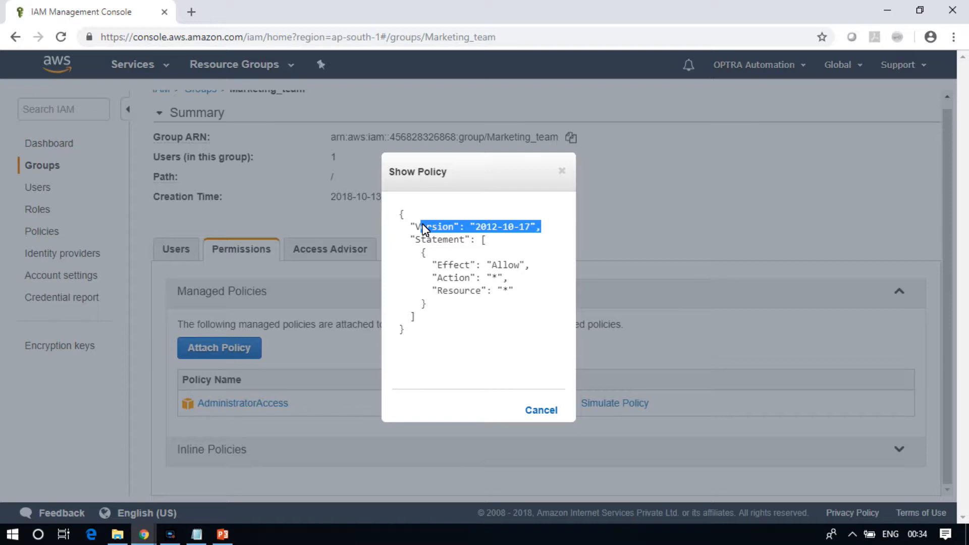
{"action": "left_click", "coordinate": [421, 226]}
{"action": "left_click_drag", "start_coordinate": [420, 241], "coordinate": [486, 240]}
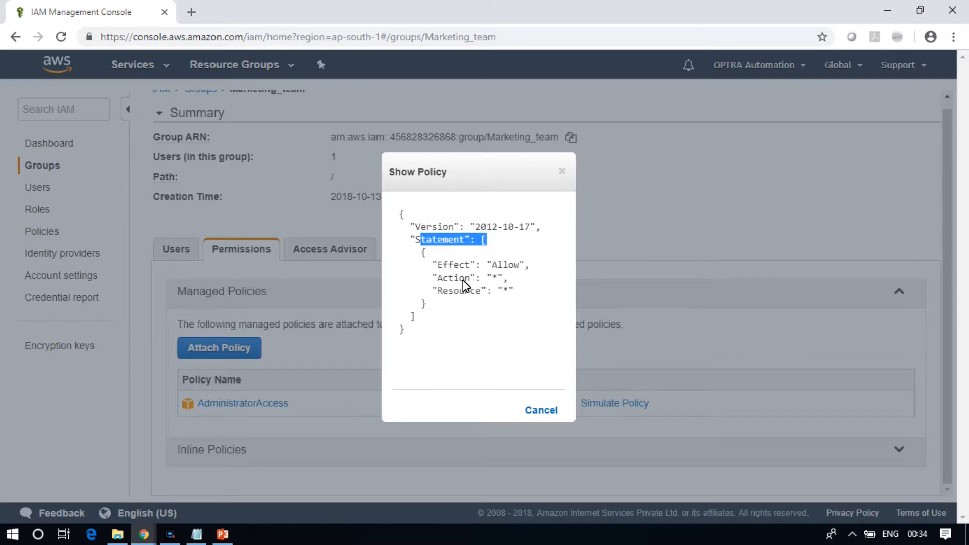
{"action": "left_click_drag", "start_coordinate": [437, 264], "coordinate": [539, 270]}
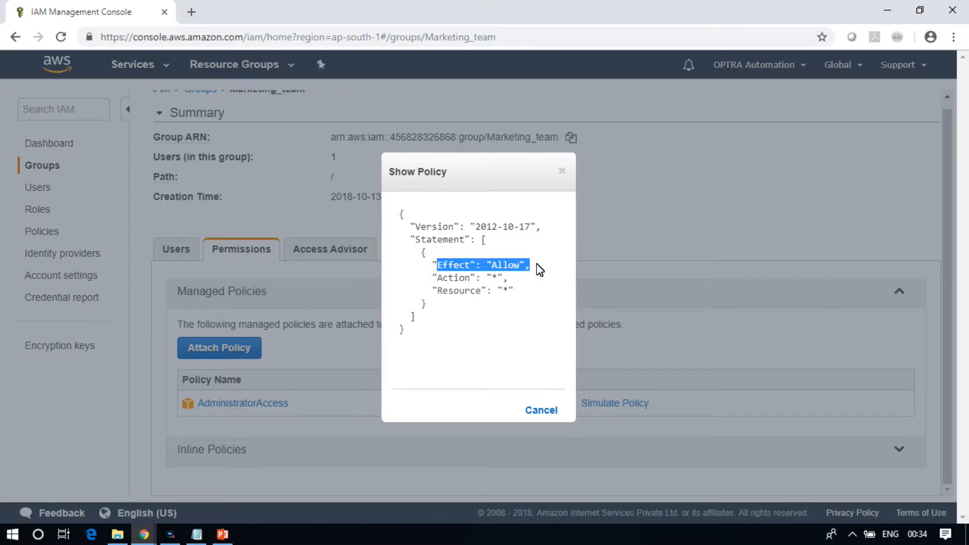
{"action": "left_click_drag", "start_coordinate": [483, 278], "coordinate": [499, 280]}
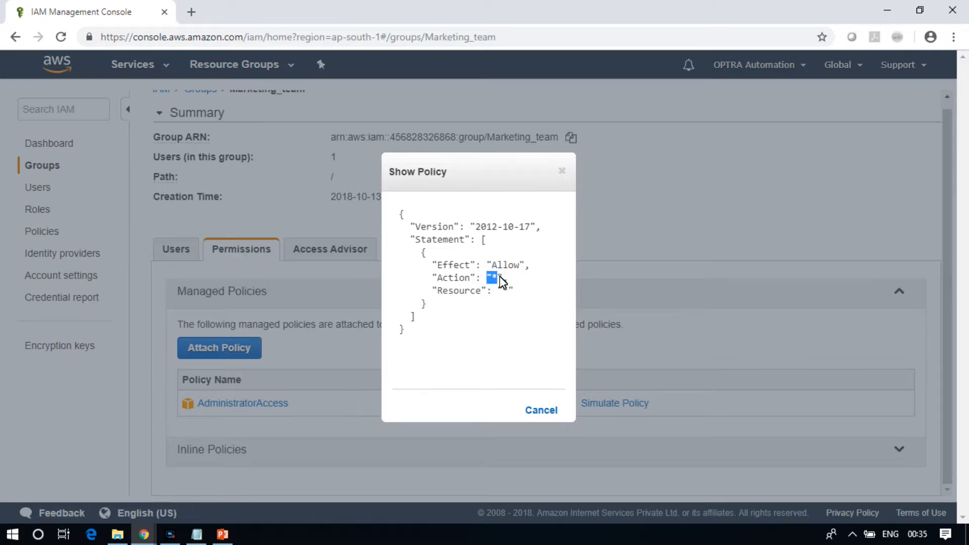
{"action": "left_click_drag", "start_coordinate": [503, 291], "coordinate": [515, 297]}
{"action": "left_click_drag", "start_coordinate": [489, 278], "coordinate": [498, 278]}
{"action": "left_click", "coordinate": [502, 288]}
{"action": "left_click", "coordinate": [547, 411]}
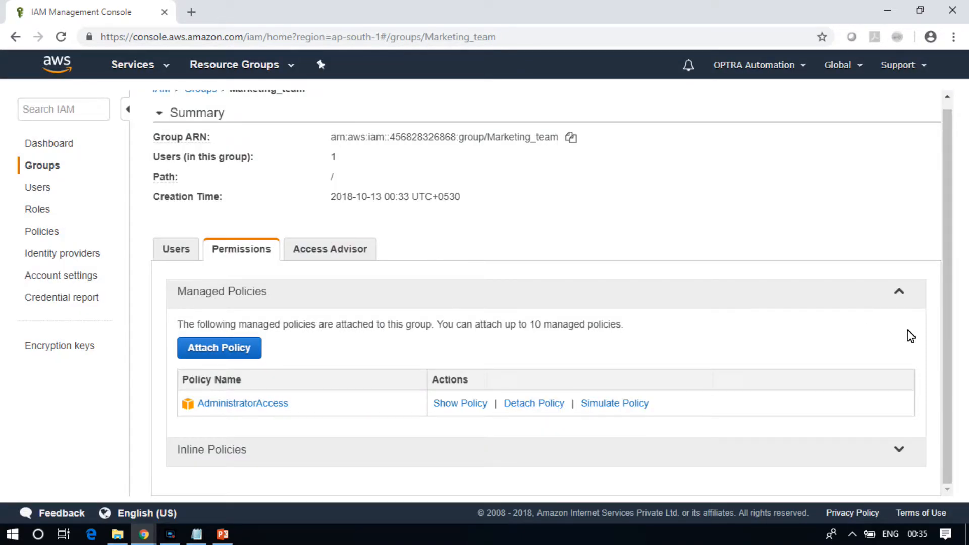
Open the group management page from the dashboard's security status item about using groups
{"action": "left_click", "coordinate": [52, 137]}
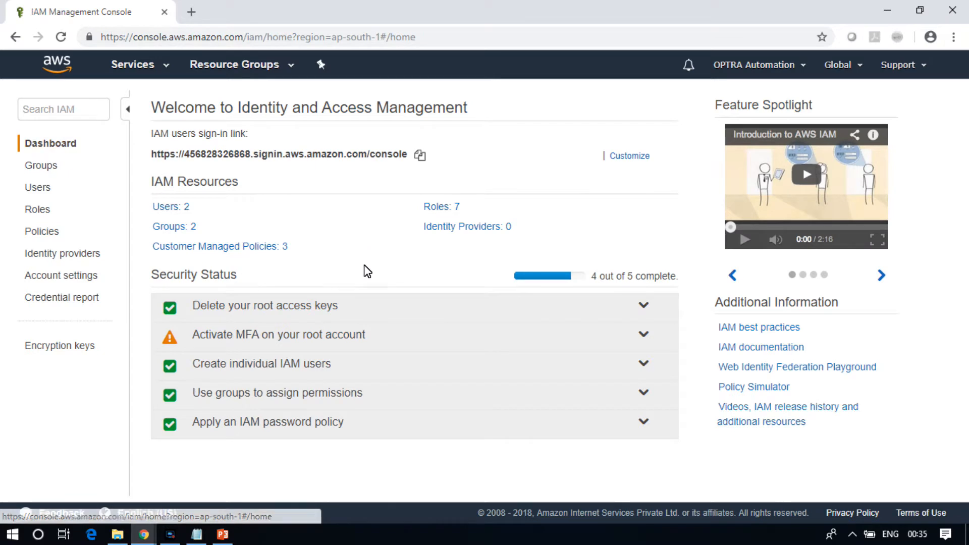
{"action": "left_click", "coordinate": [310, 393]}
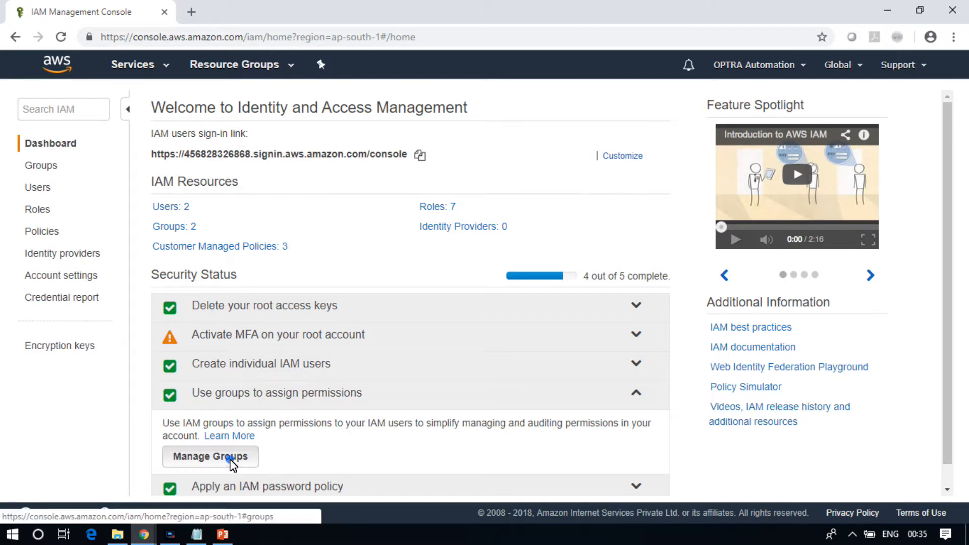
{"action": "left_click", "coordinate": [230, 459]}
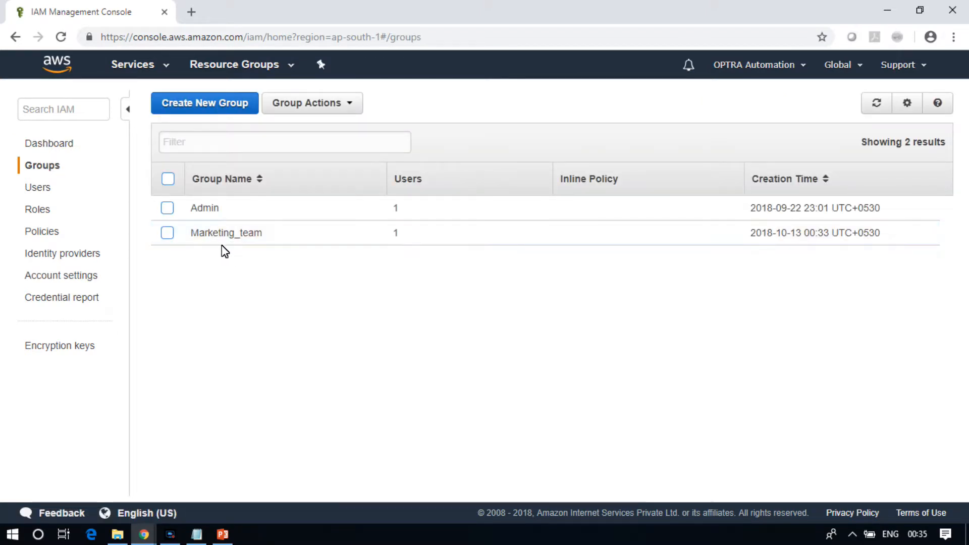
Open the IAM password policy settings from the dashboard's security status checklist
{"action": "left_click", "coordinate": [36, 143]}
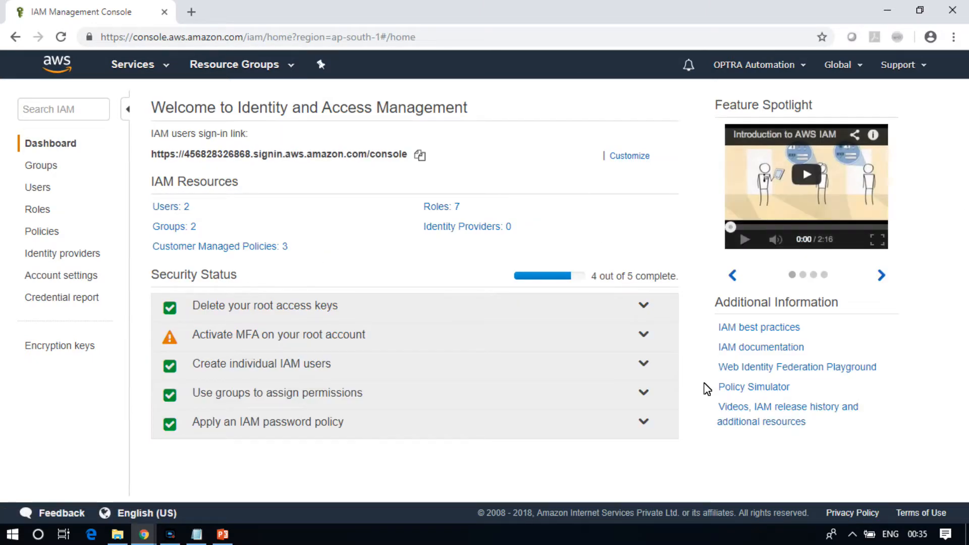
{"action": "left_click", "coordinate": [271, 424]}
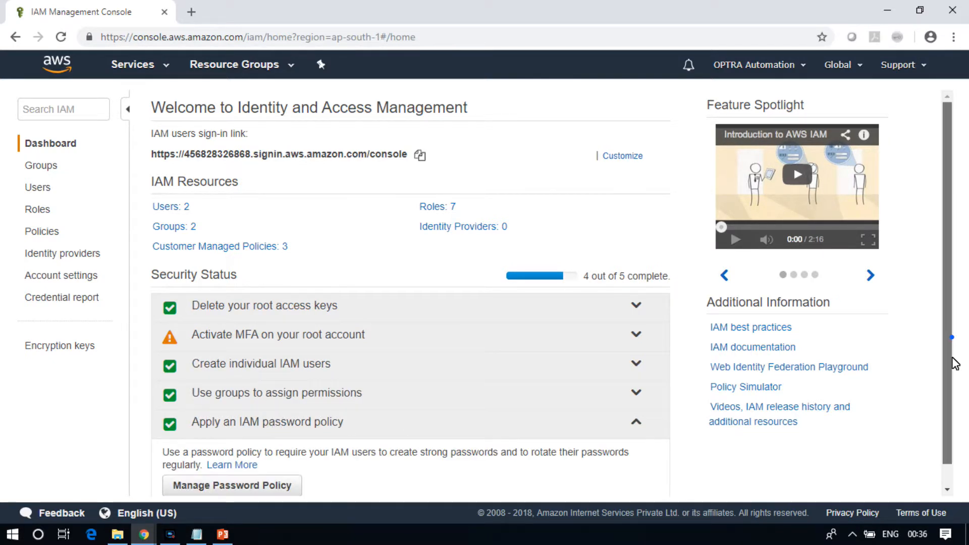
{"action": "scroll", "coordinate": [944, 338], "scroll_direction": "down", "scroll_amount": 1}
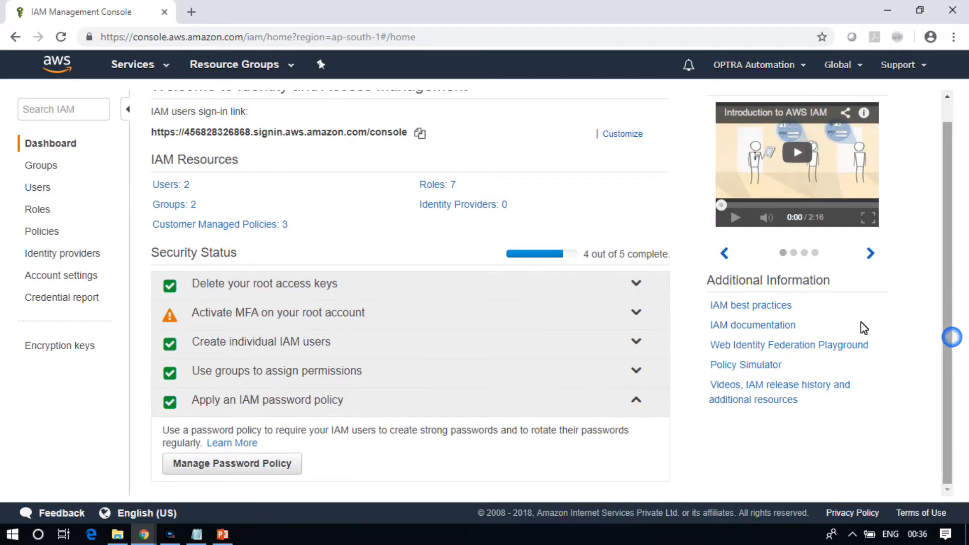
{"action": "left_click", "coordinate": [250, 467]}
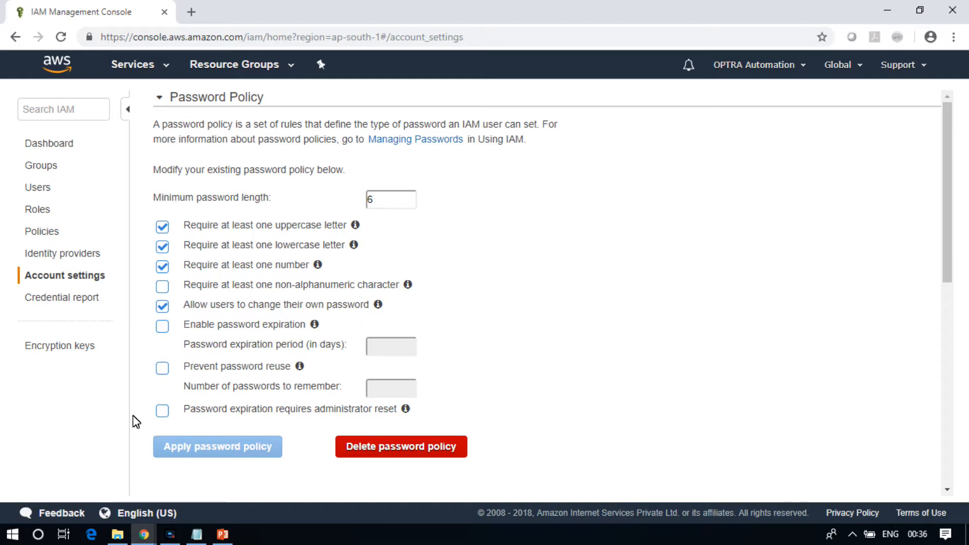
Require at least one non-alphanumeric character and set the minimum password length to 8
{"action": "left_click", "coordinate": [409, 202]}
{"action": "left_click", "coordinate": [162, 286]}
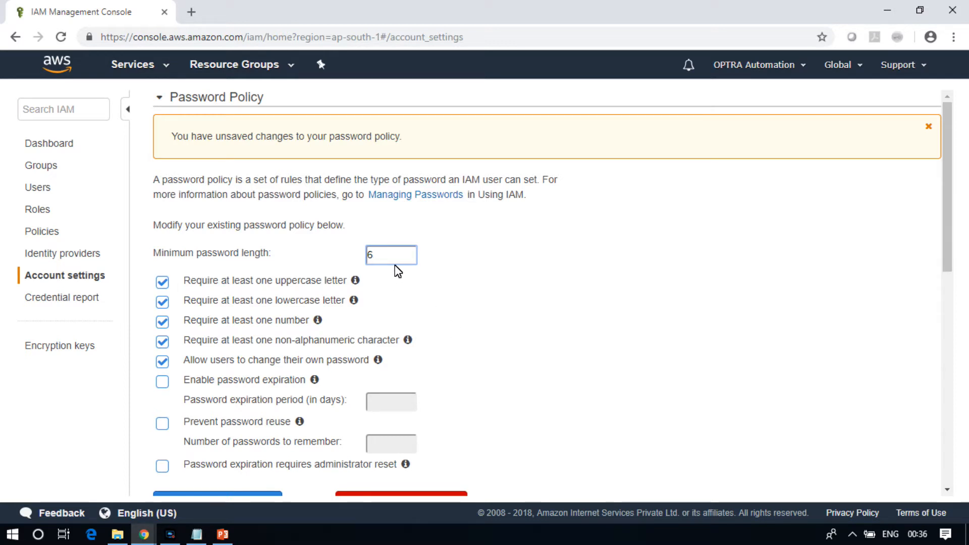
{"action": "left_click_drag", "start_coordinate": [394, 266], "coordinate": [313, 249]}
{"action": "type", "text": "8"}
Enable password expiration with a 90-day expiration period and apply the password policy
{"action": "scroll", "coordinate": [946, 146], "scroll_direction": "down", "scroll_amount": 4}
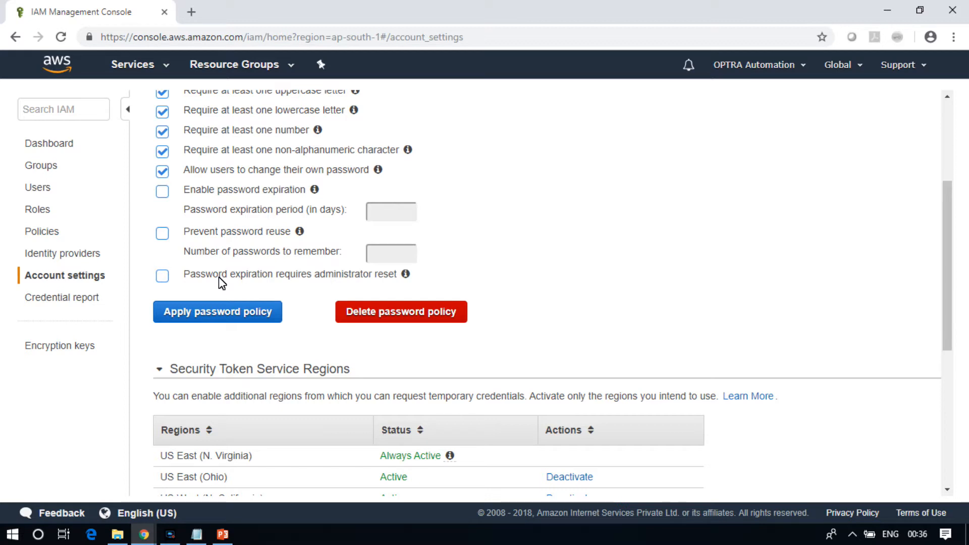
{"action": "left_click", "coordinate": [162, 192]}
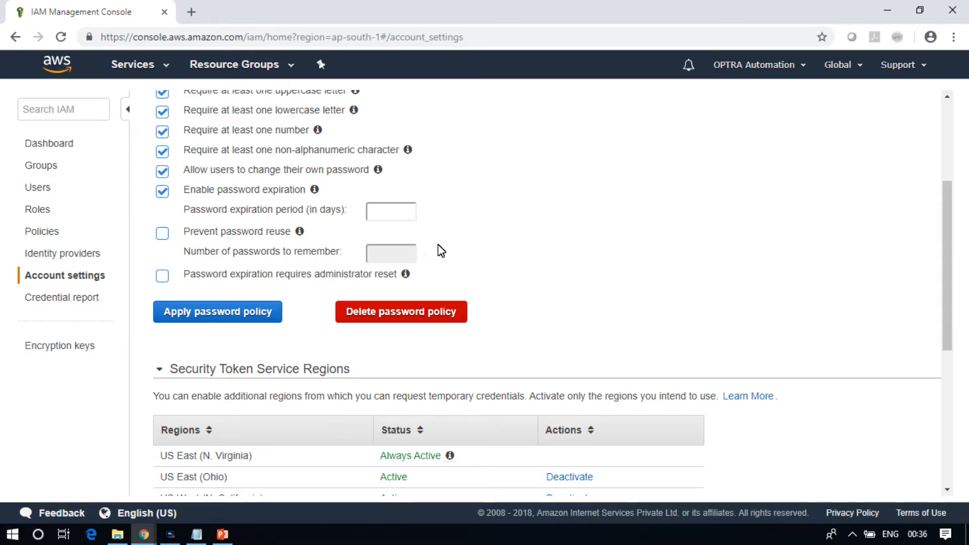
{"action": "left_click", "coordinate": [396, 215]}
{"action": "type", "text": "30"}
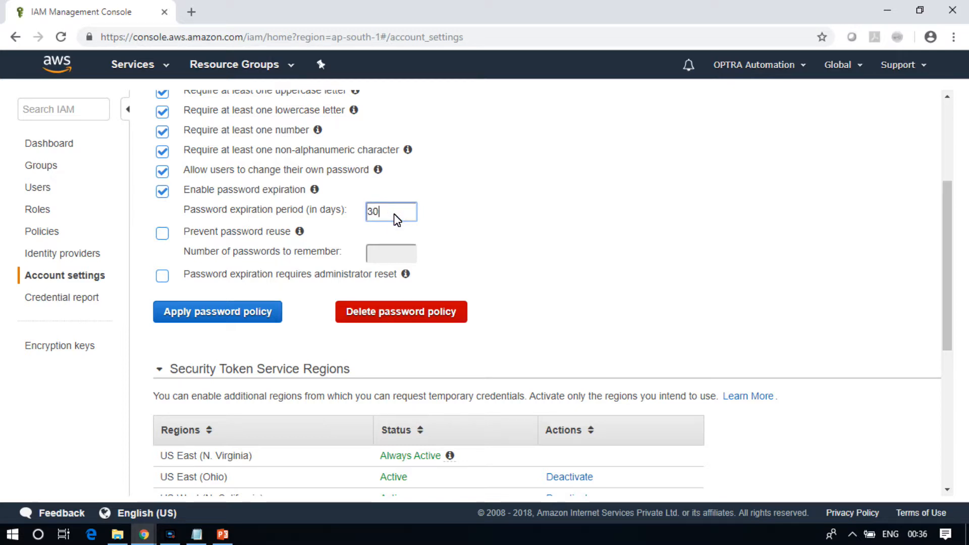
{"action": "key", "text": "BackSpace"}
{"action": "type", "text": "60"}
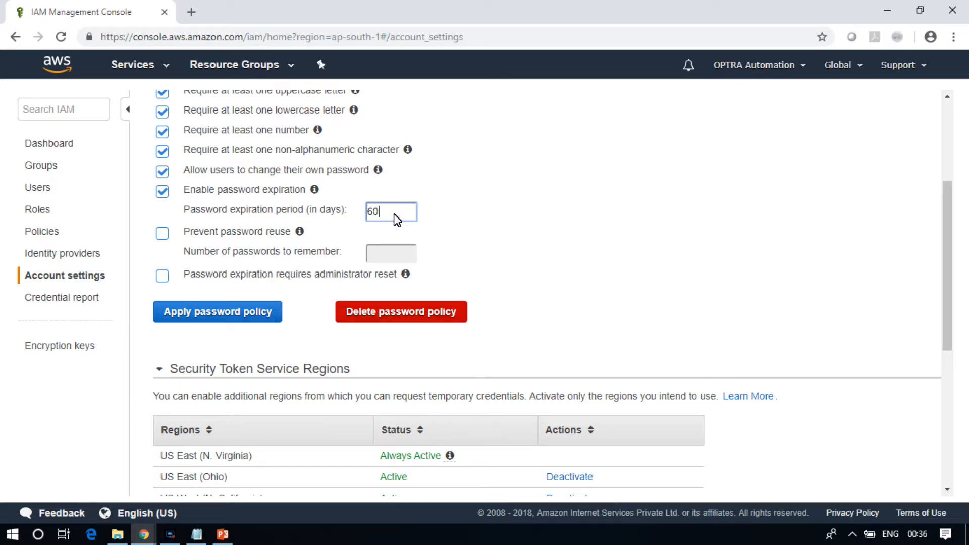
{"action": "key", "text": "BackSpace"}
{"action": "key", "text": "BackSpace"}
{"action": "type", "text": "90"}
{"action": "left_click", "coordinate": [948, 257]}
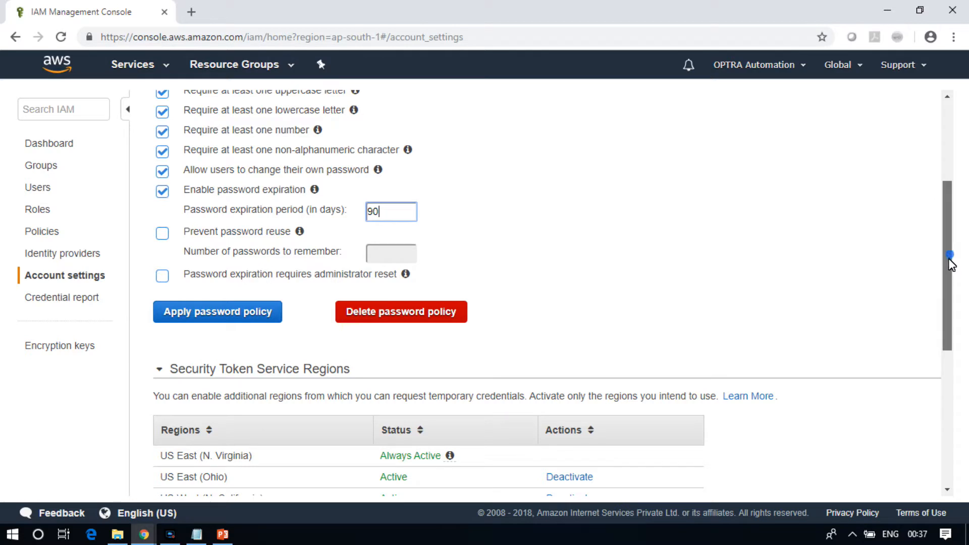
{"action": "left_click_drag", "start_coordinate": [948, 258], "coordinate": [948, 264]}
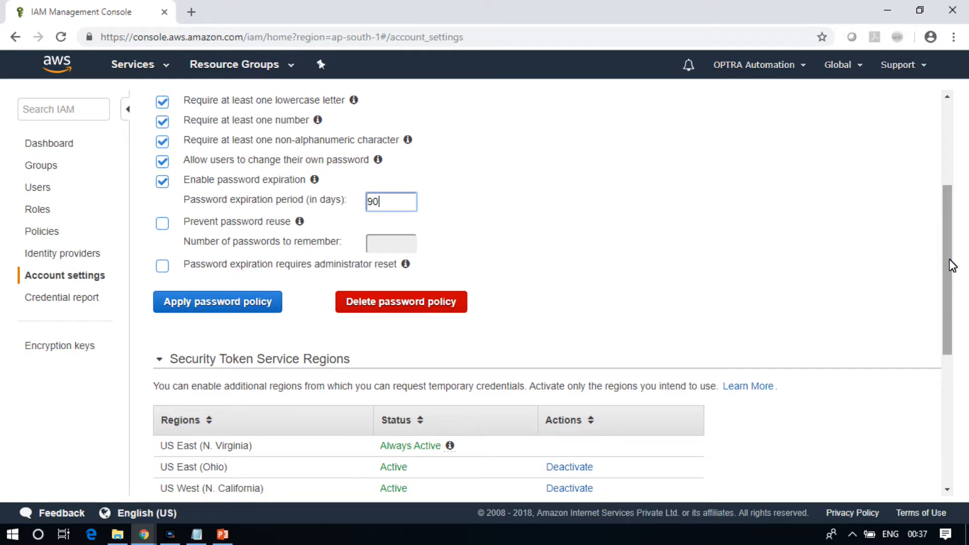
{"action": "left_click", "coordinate": [231, 309]}
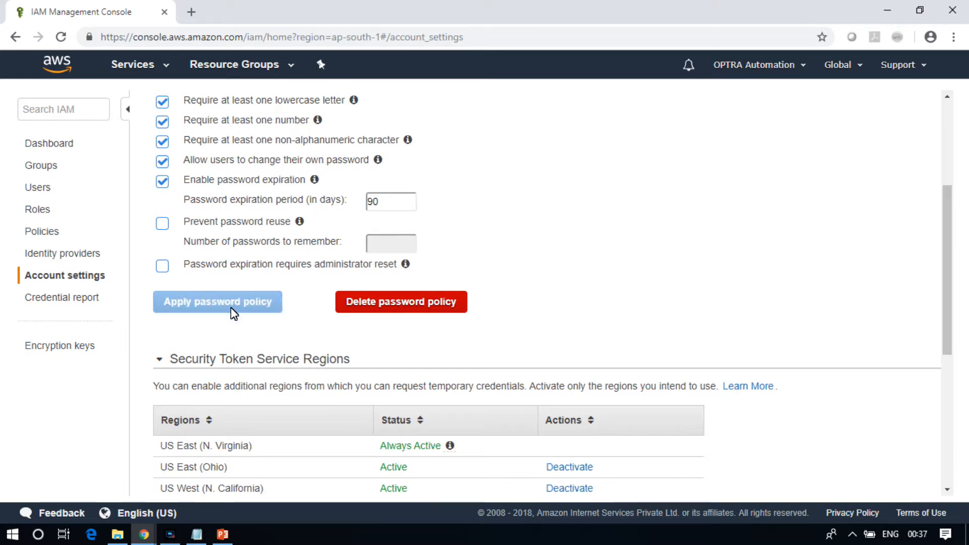
{"action": "left_click", "coordinate": [949, 116]}
{"action": "left_click", "coordinate": [345, 139]}
{"action": "left_click_drag", "start_coordinate": [345, 140], "coordinate": [173, 137]}
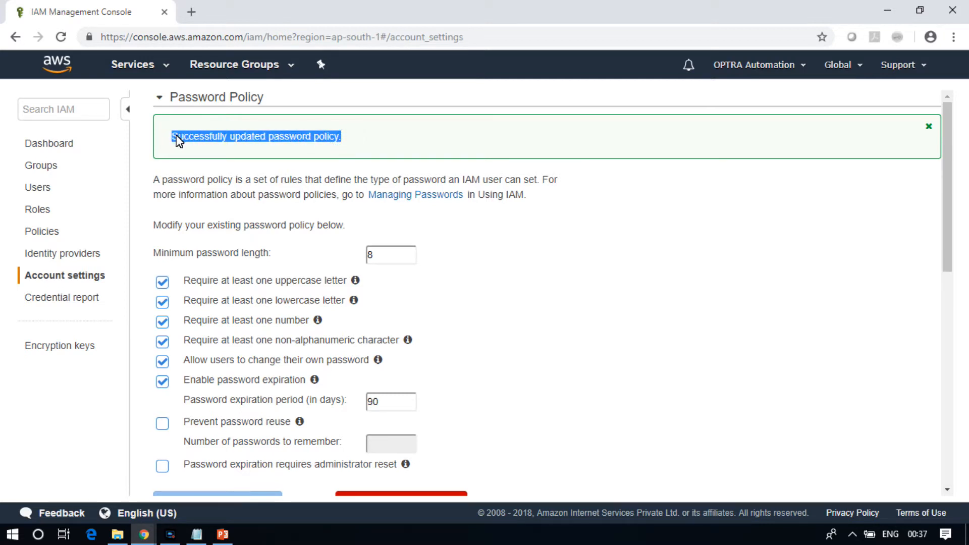
{"action": "left_click", "coordinate": [237, 144]}
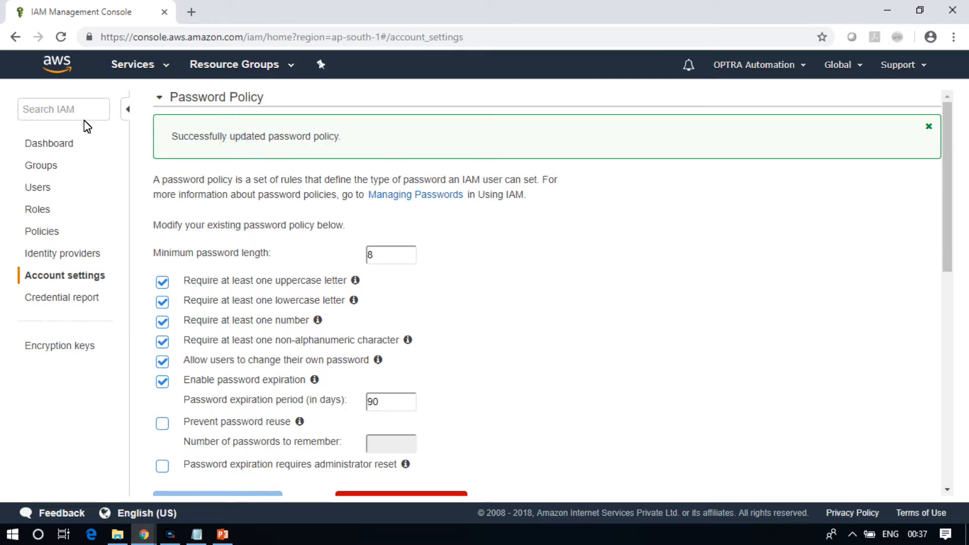
Open MFA management for the root account from the dashboard's security status checklist
{"action": "left_click", "coordinate": [72, 145]}
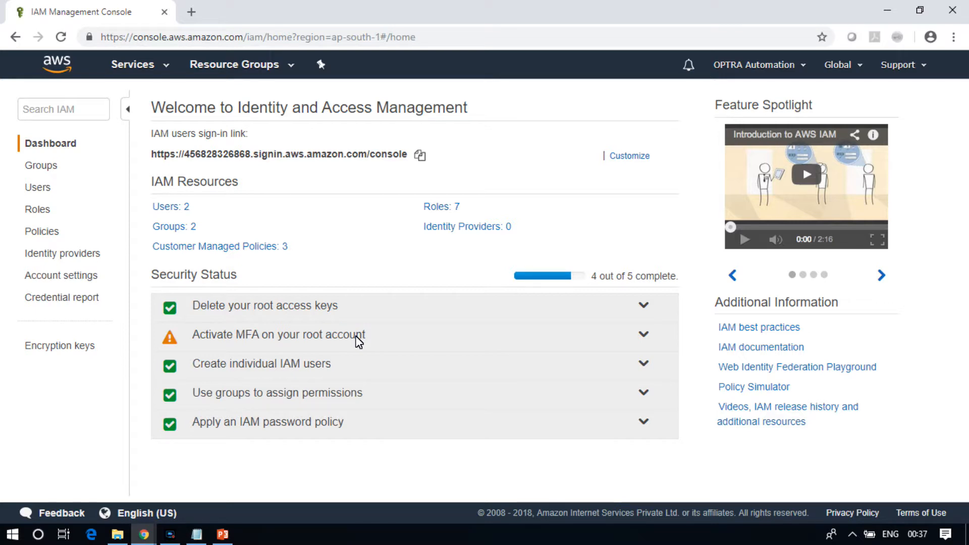
{"action": "left_click", "coordinate": [645, 334]}
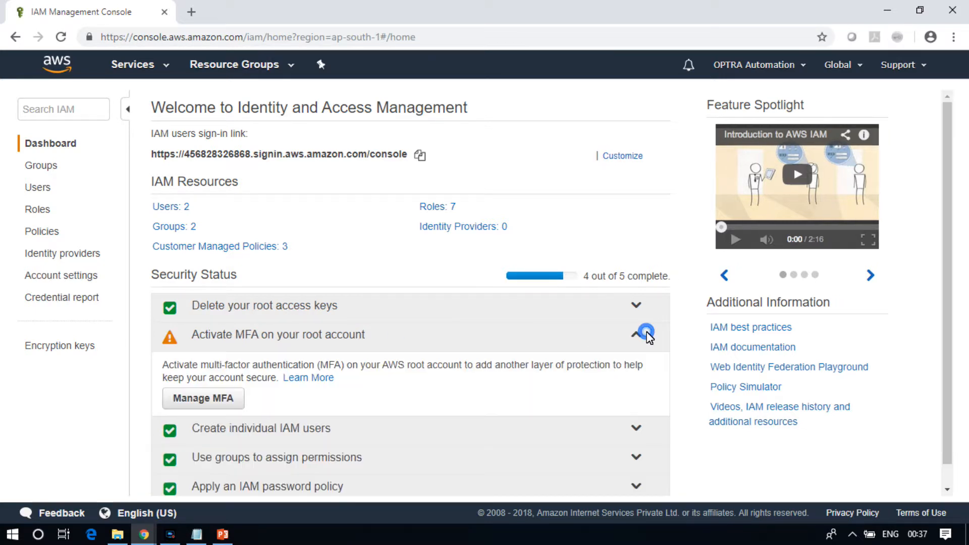
{"action": "left_click", "coordinate": [228, 397]}
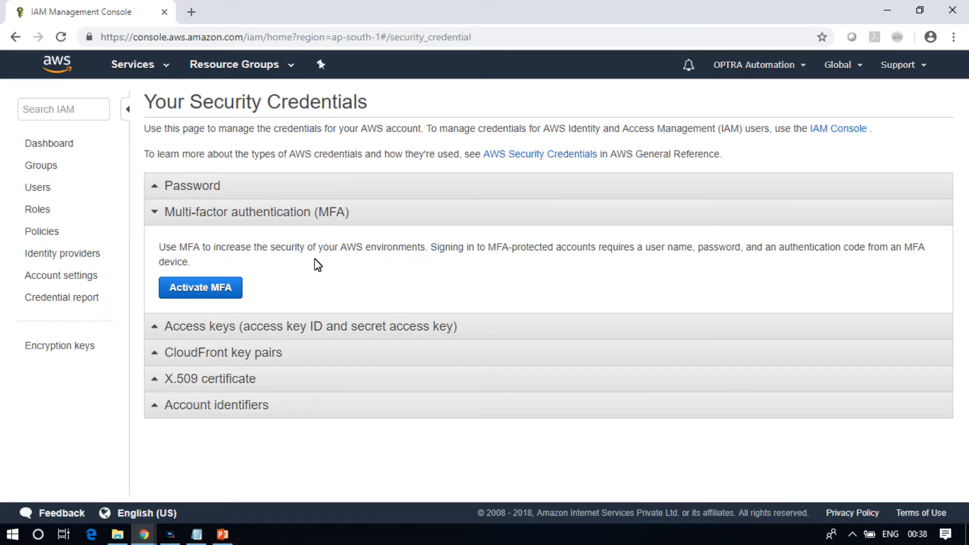
Start activating a virtual MFA device for the root account and display its QR code
{"action": "left_click", "coordinate": [209, 290]}
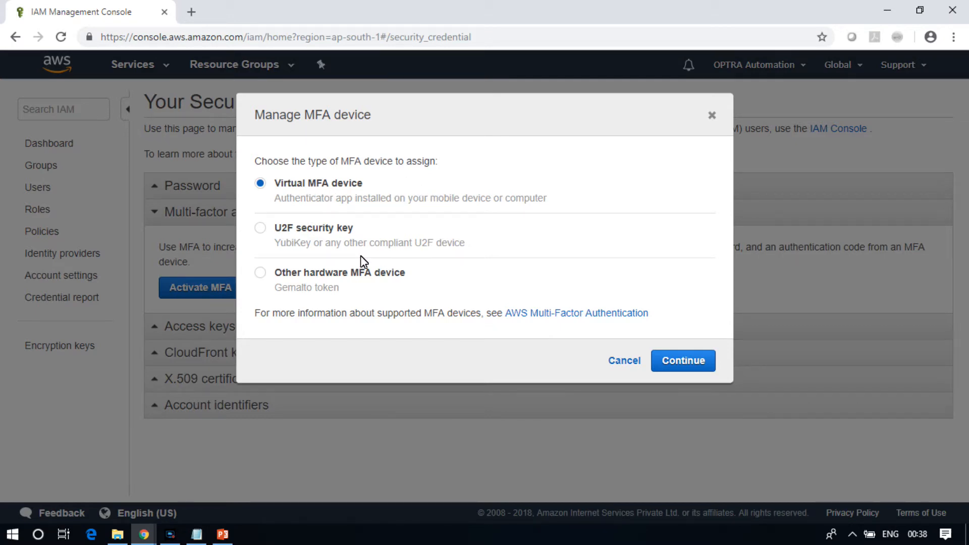
{"action": "left_click_drag", "start_coordinate": [421, 280], "coordinate": [280, 277]}
{"action": "left_click", "coordinate": [474, 270]}
{"action": "left_click", "coordinate": [486, 247]}
{"action": "left_click_drag", "start_coordinate": [285, 275], "coordinate": [443, 290]}
{"action": "left_click", "coordinate": [443, 290]}
{"action": "left_click", "coordinate": [280, 185]}
{"action": "left_click", "coordinate": [676, 363]}
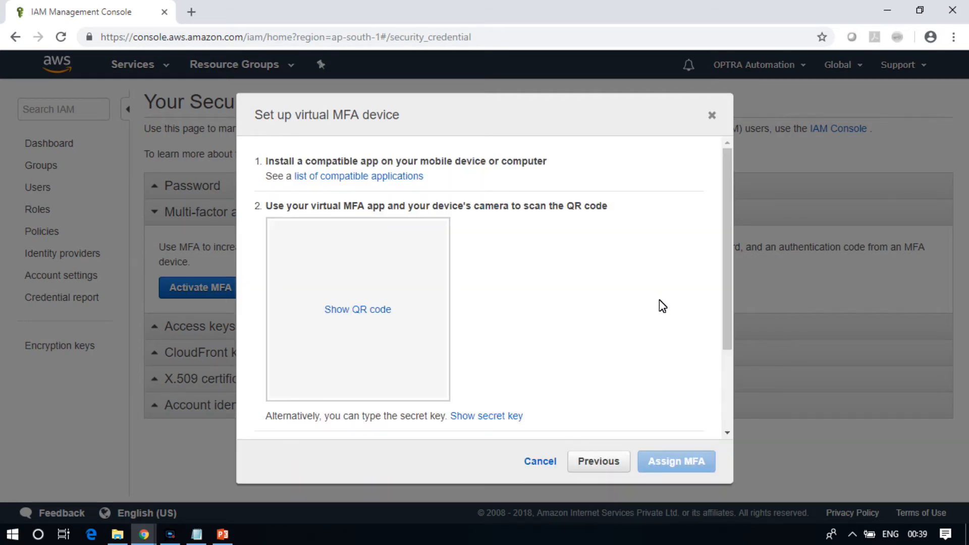
{"action": "left_click", "coordinate": [364, 309]}
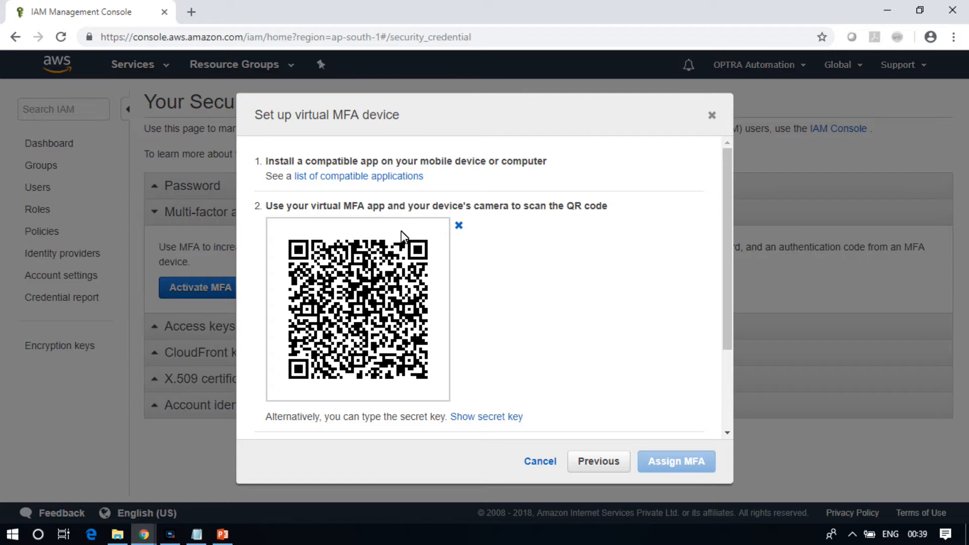
Open the list of compatible MFA applications in a new tab and review the virtual MFA apps for each phone type
{"action": "right_click", "coordinate": [388, 180]}
{"action": "left_click", "coordinate": [415, 188]}
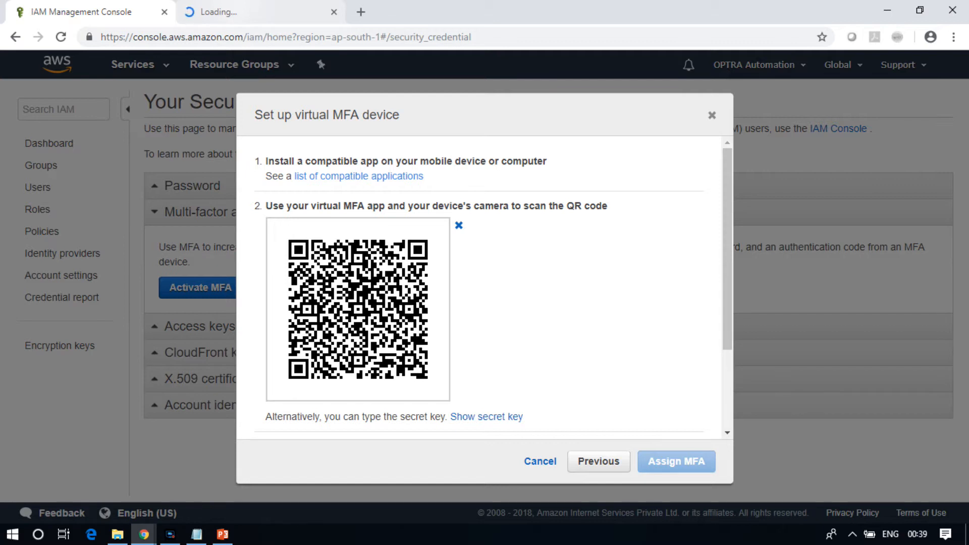
{"action": "left_click", "coordinate": [236, 2]}
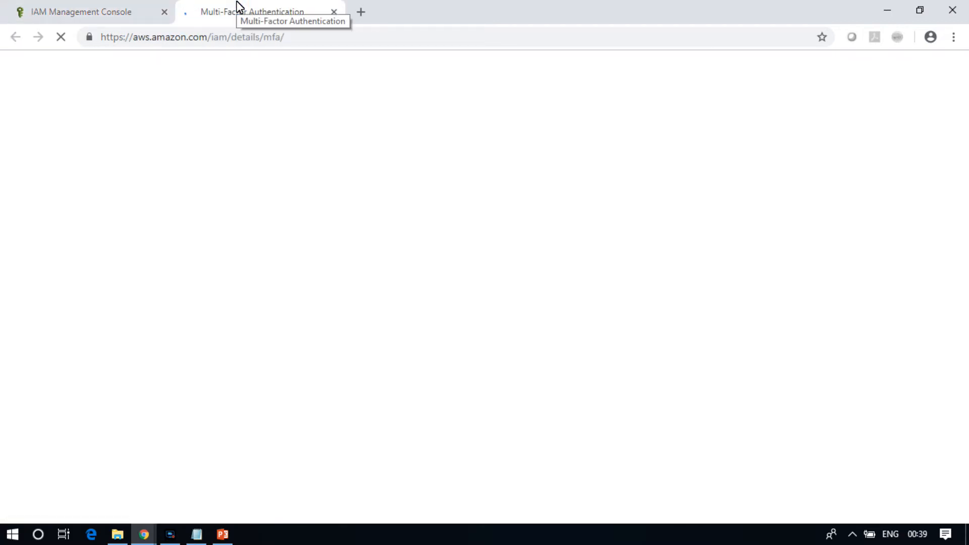
{"action": "left_click", "coordinate": [97, 5]}
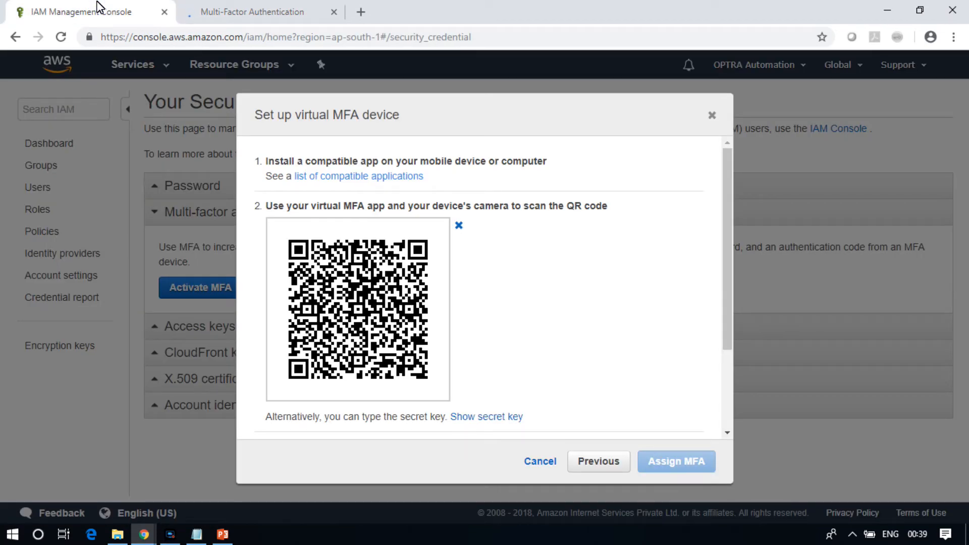
{"action": "left_click", "coordinate": [252, 2]}
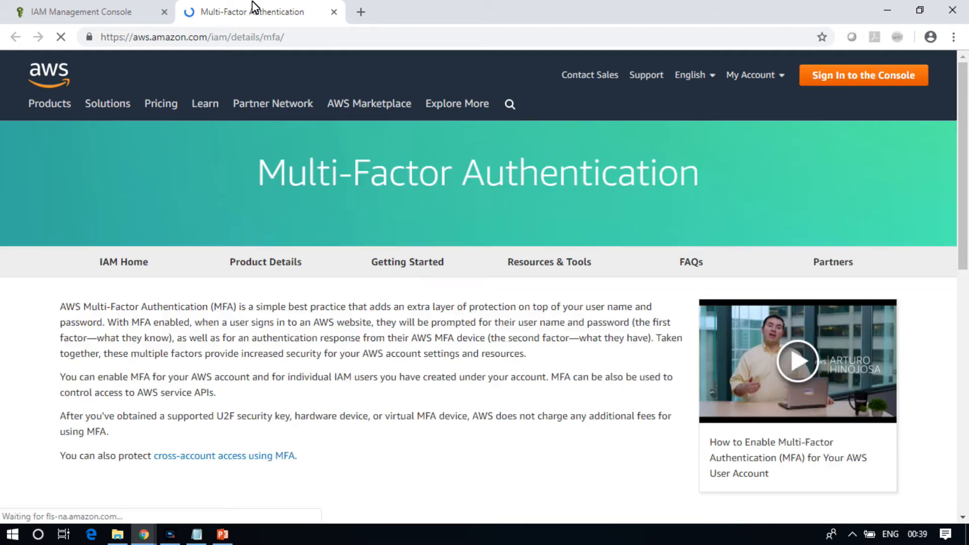
{"action": "left_click_drag", "start_coordinate": [960, 138], "coordinate": [967, 214]}
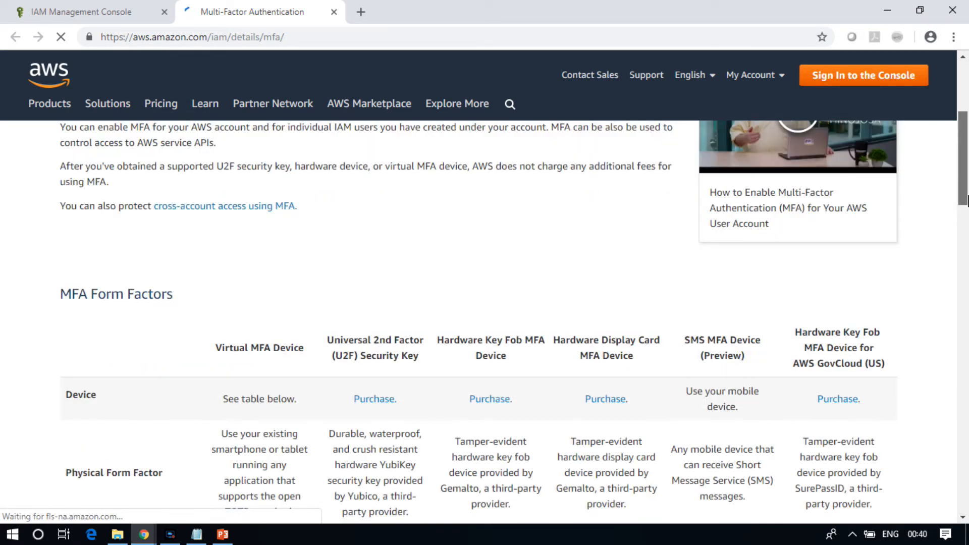
{"action": "left_click", "coordinate": [965, 280]}
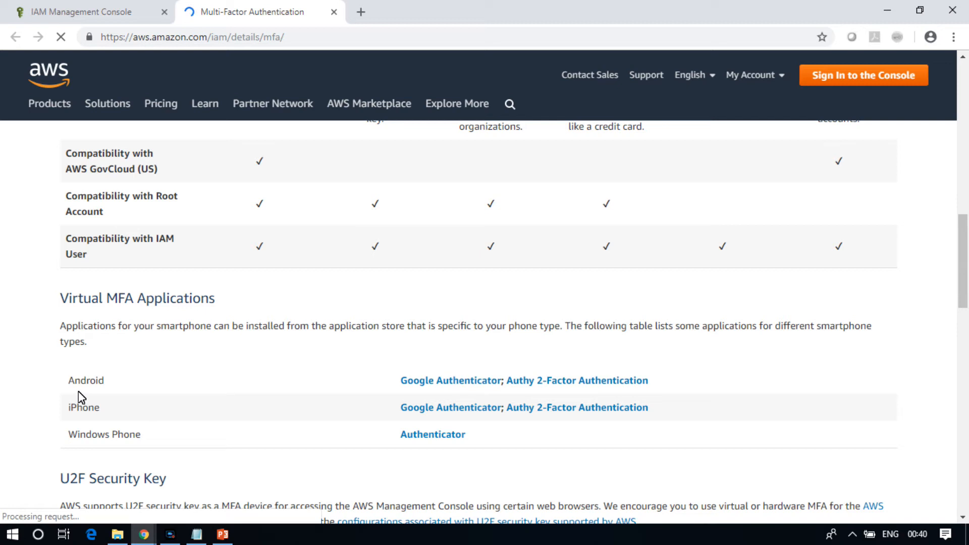
{"action": "left_click_drag", "start_coordinate": [74, 381], "coordinate": [162, 385]}
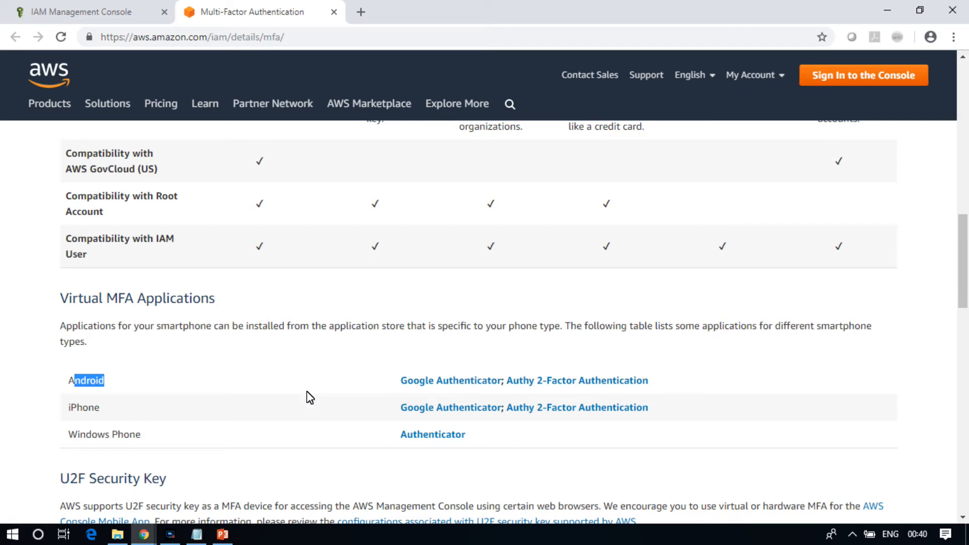
{"action": "left_click_drag", "start_coordinate": [684, 381], "coordinate": [507, 383]}
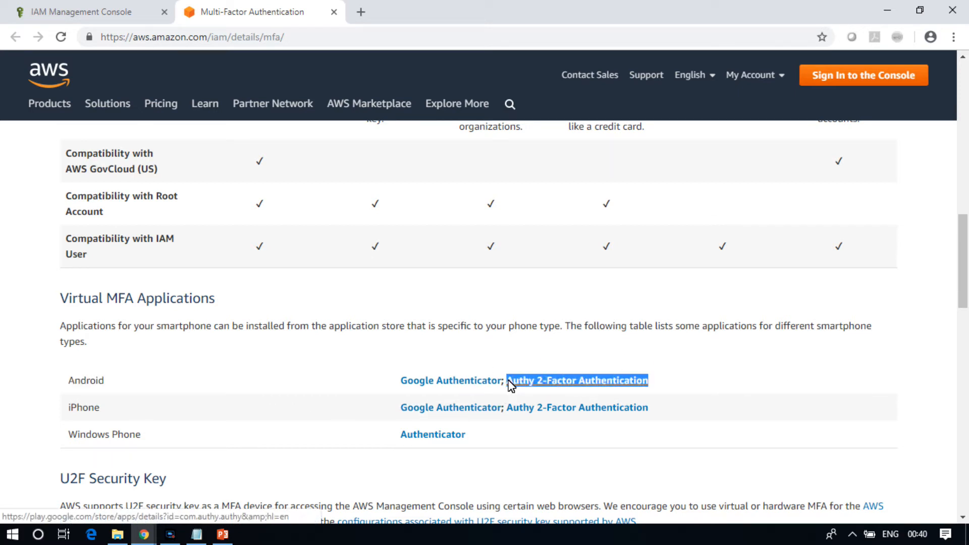
{"action": "left_click", "coordinate": [702, 384]}
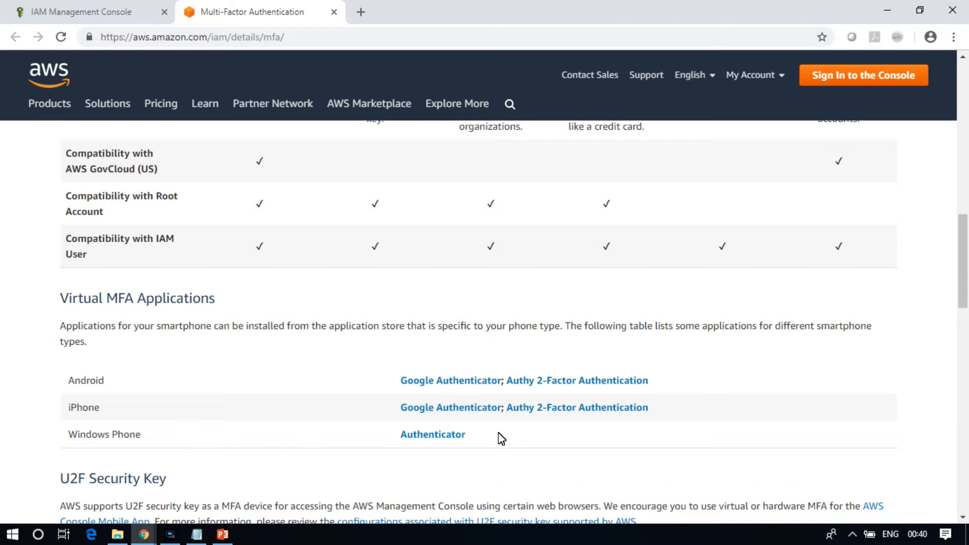
{"action": "left_click_drag", "start_coordinate": [488, 436], "coordinate": [405, 442]}
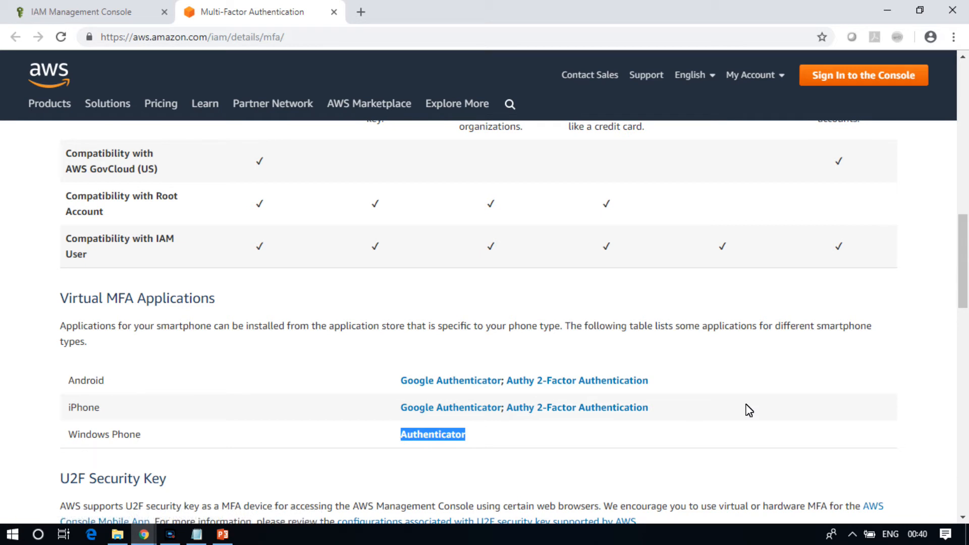
{"action": "left_click", "coordinate": [457, 104]}
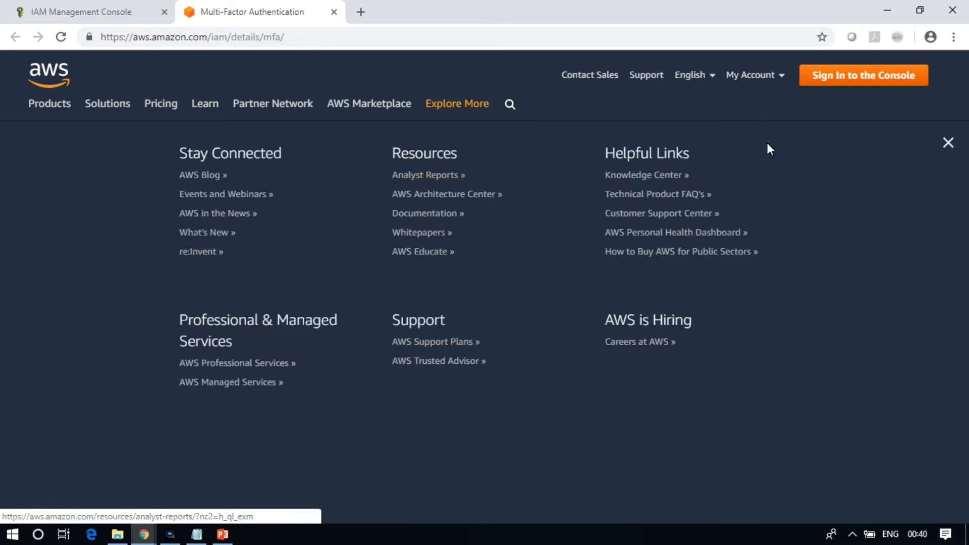
{"action": "left_click", "coordinate": [947, 143]}
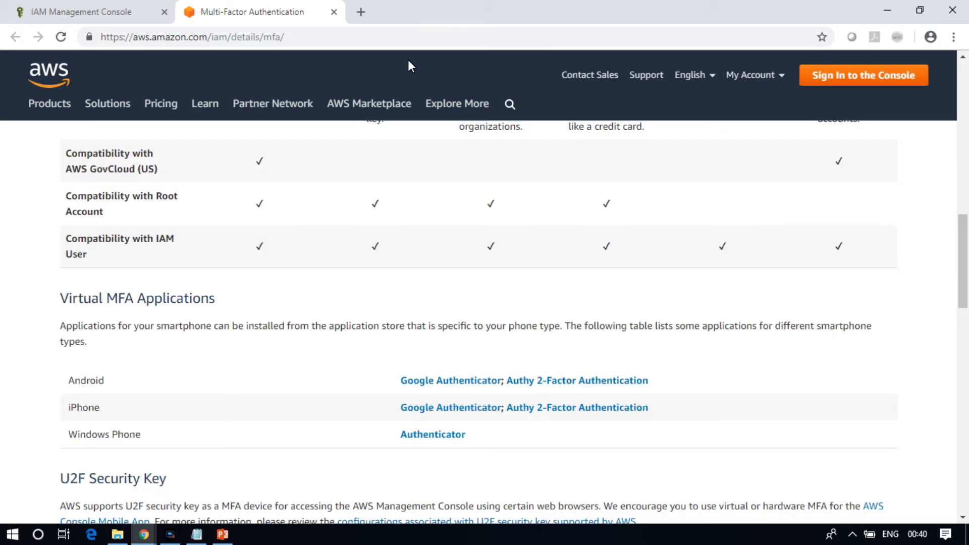
Return to the console tab and cancel the virtual MFA device setup
{"action": "left_click", "coordinate": [121, 10]}
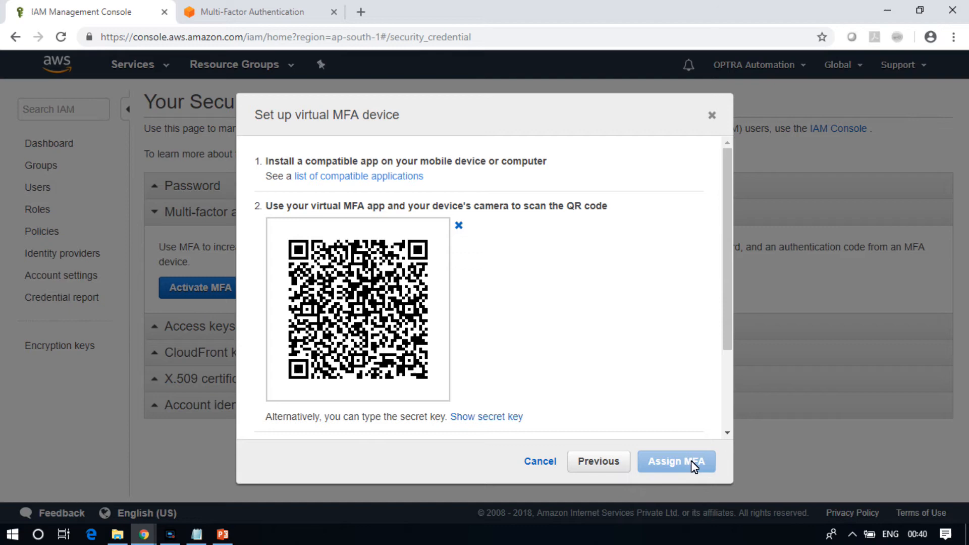
{"action": "left_click", "coordinate": [588, 464]}
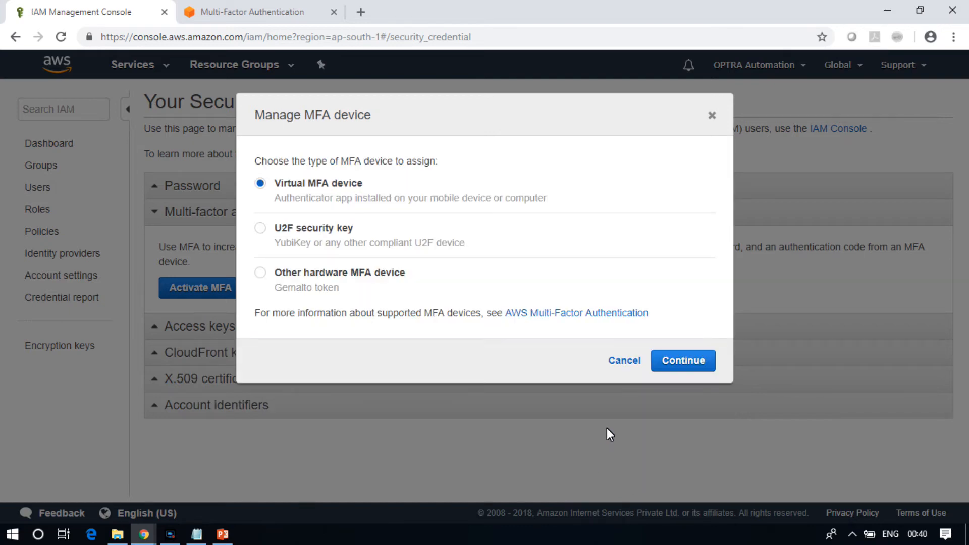
{"action": "left_click", "coordinate": [616, 368]}
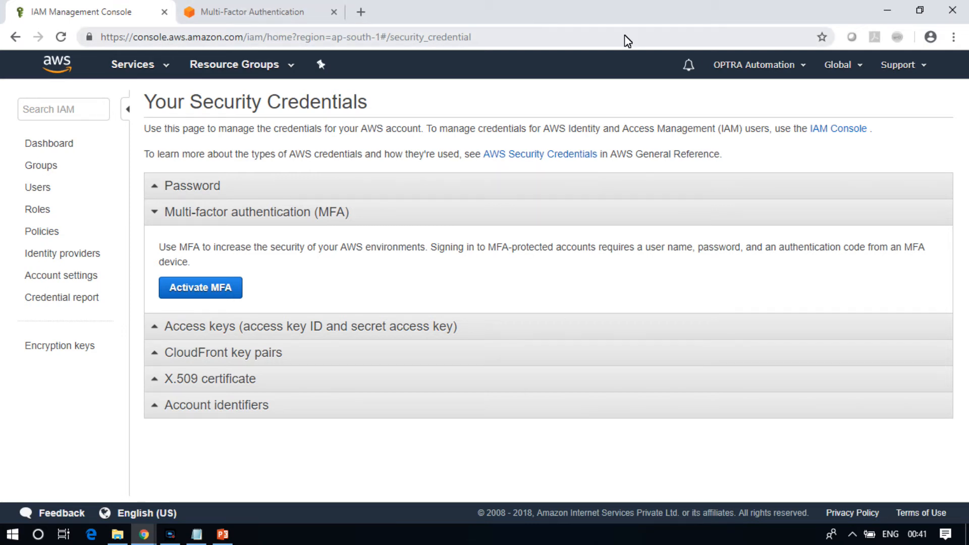
Sign out and sign back in as the root user by entering the account password
{"action": "left_click", "coordinate": [803, 65]}
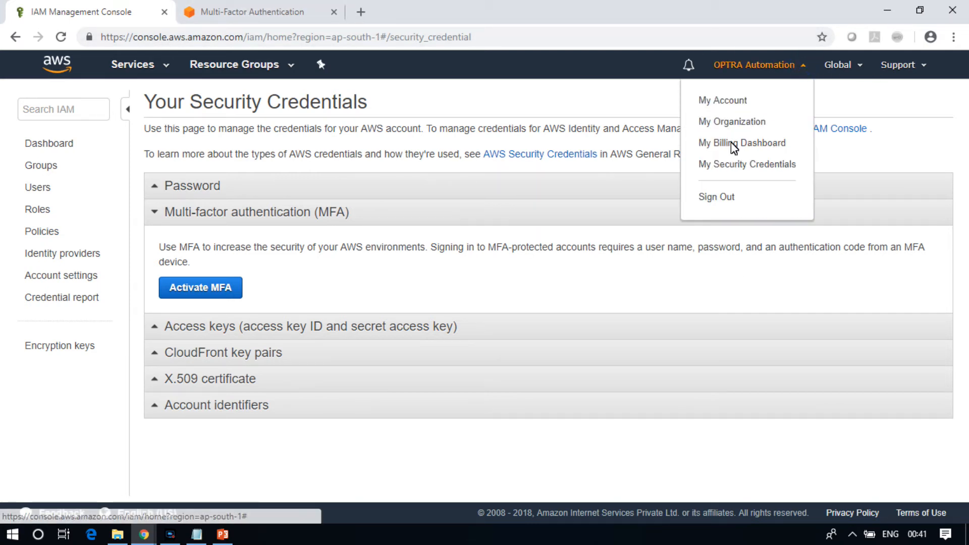
{"action": "left_click", "coordinate": [717, 200]}
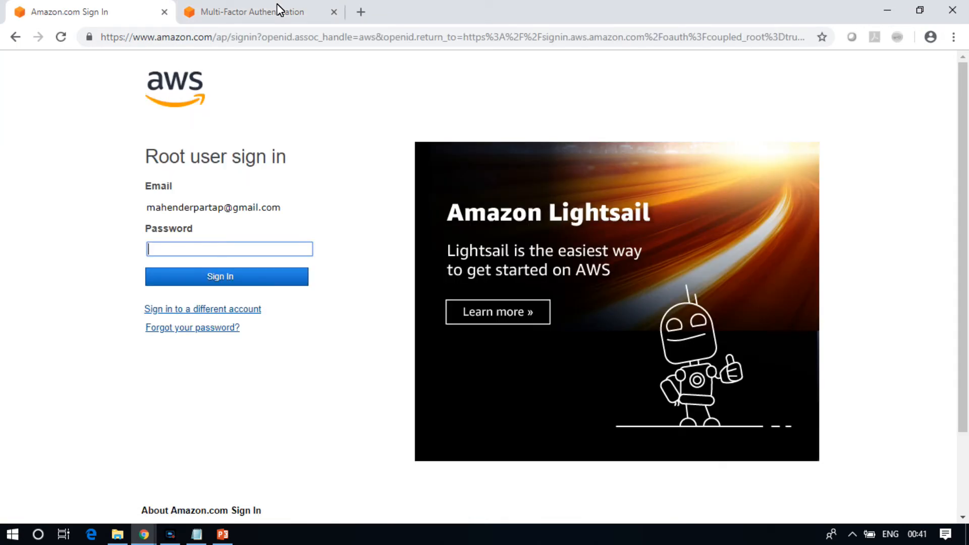
{"action": "left_click_drag", "start_coordinate": [211, 210], "coordinate": [214, 251]}
{"action": "left_click", "coordinate": [216, 250]}
{"action": "type", "text": "••••••••"}
{"action": "key", "text": "Return"}
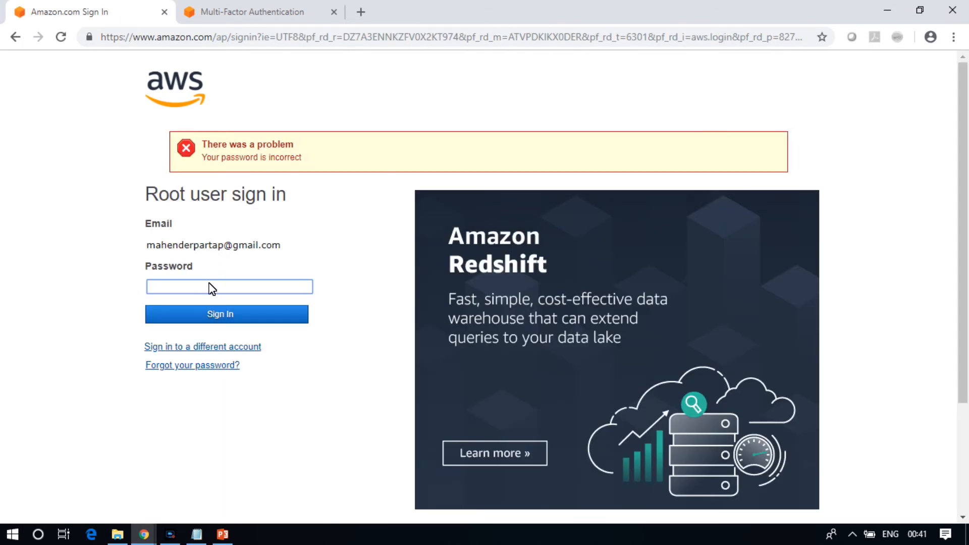
{"action": "type", "text": "••••••••"}
{"action": "key", "text": "Return"}
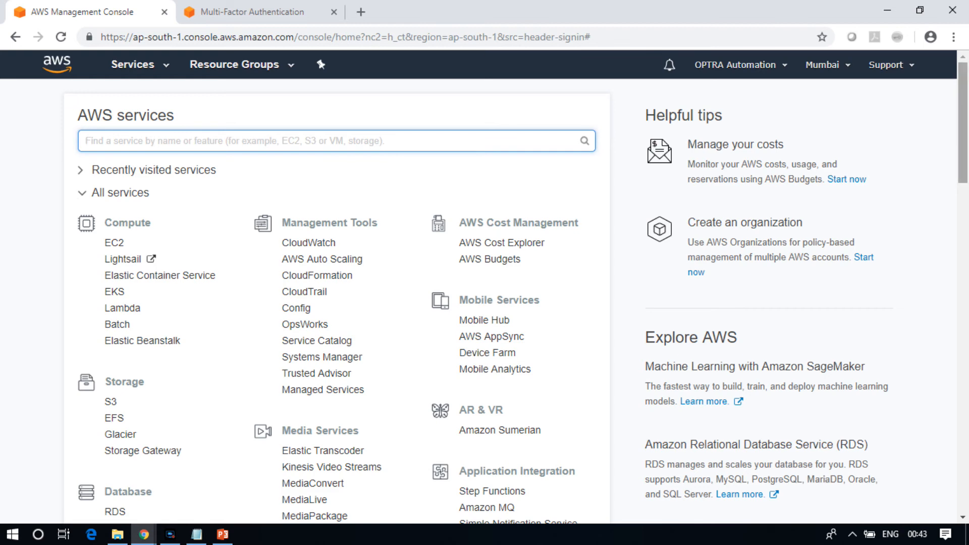
Open IAM from the Security, Identity & Compliance services list
{"action": "scroll", "coordinate": [962, 99], "scroll_direction": "down", "scroll_amount": 3}
{"action": "left_click_drag", "start_coordinate": [967, 191], "coordinate": [966, 287]}
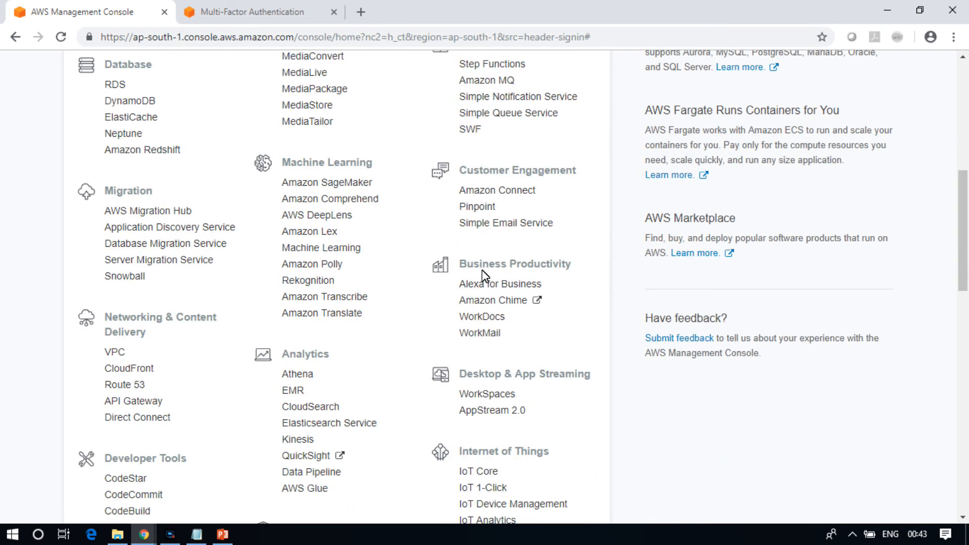
{"action": "scroll", "coordinate": [964, 328], "scroll_direction": "down", "scroll_amount": 3}
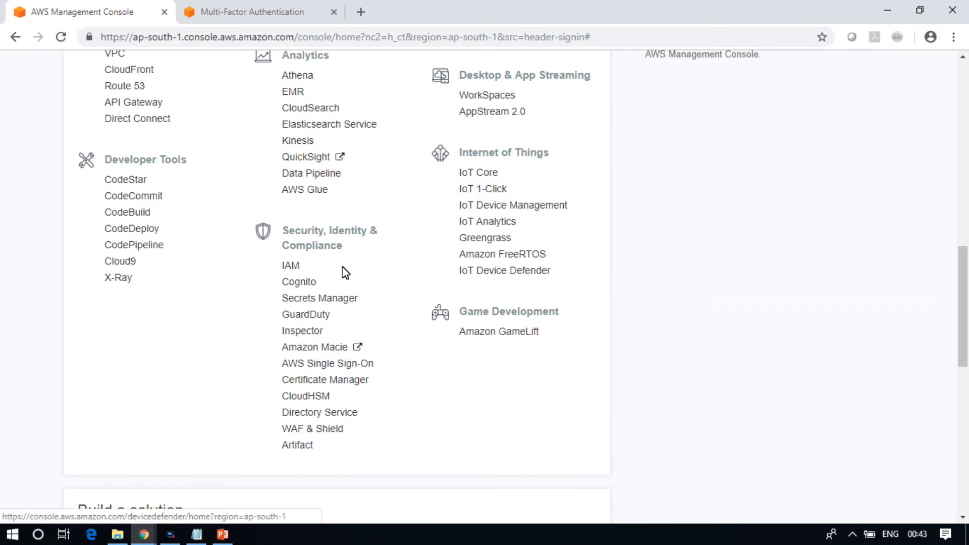
{"action": "left_click", "coordinate": [301, 265]}
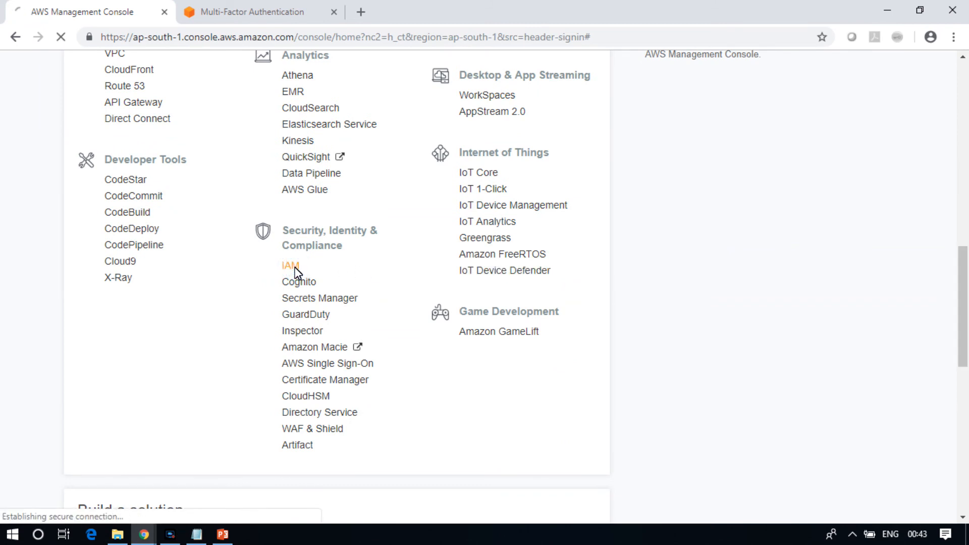